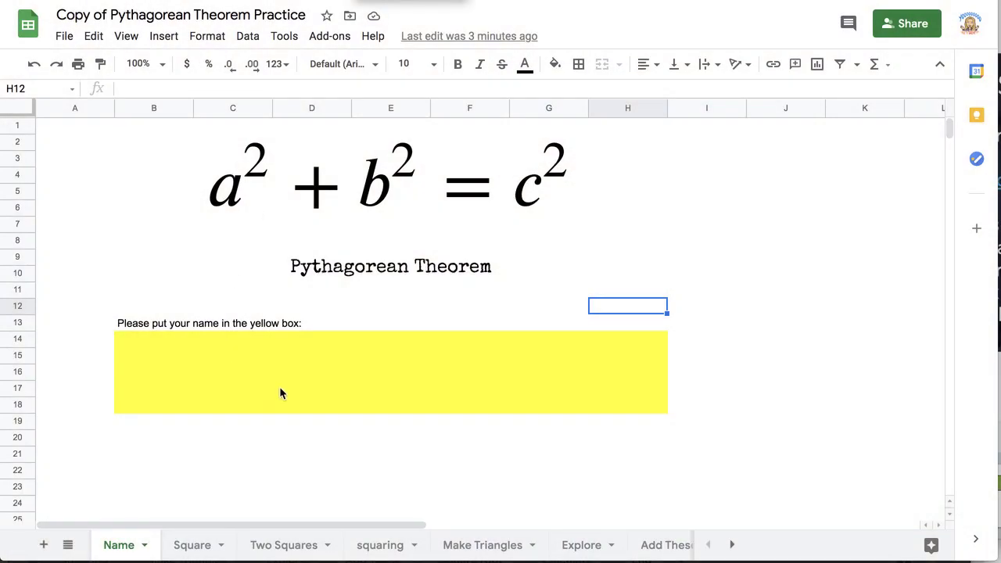
Enter a student name in the yellow name box.
click(289, 387)
text(alice)
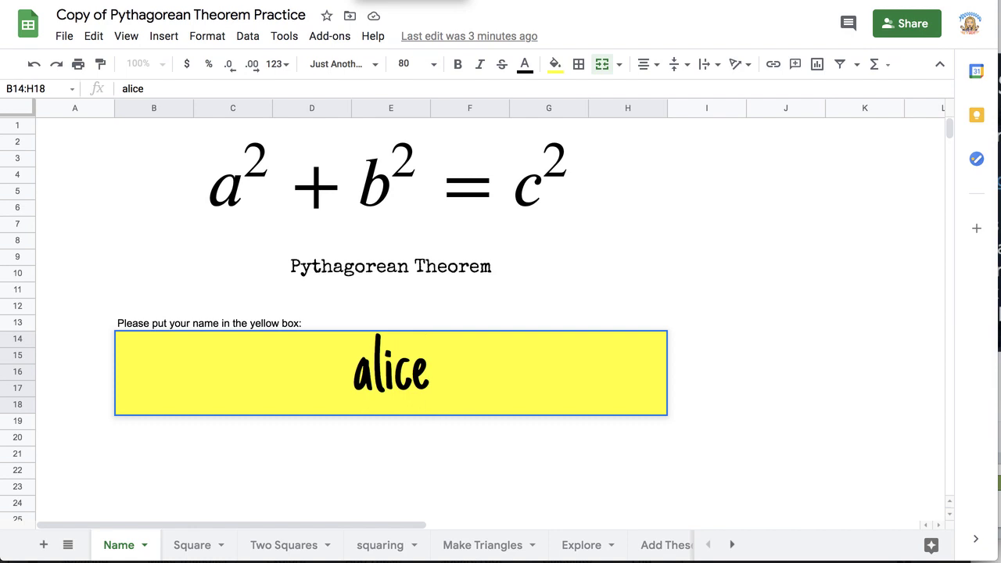
click(192, 546)
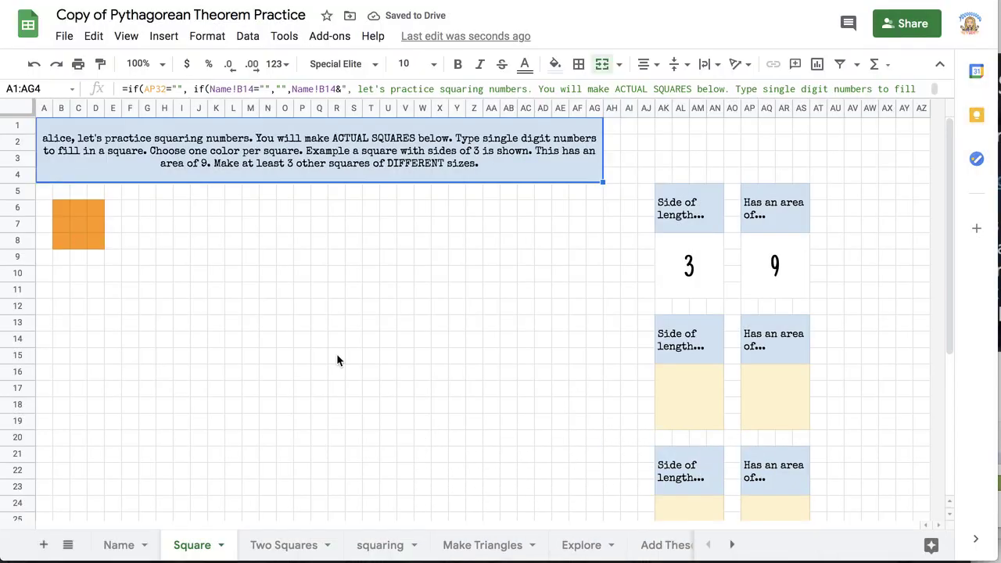
On the Square sheet, answer side 5 with area 7 and side 5 with area 9, then view Responses.
click(702, 407)
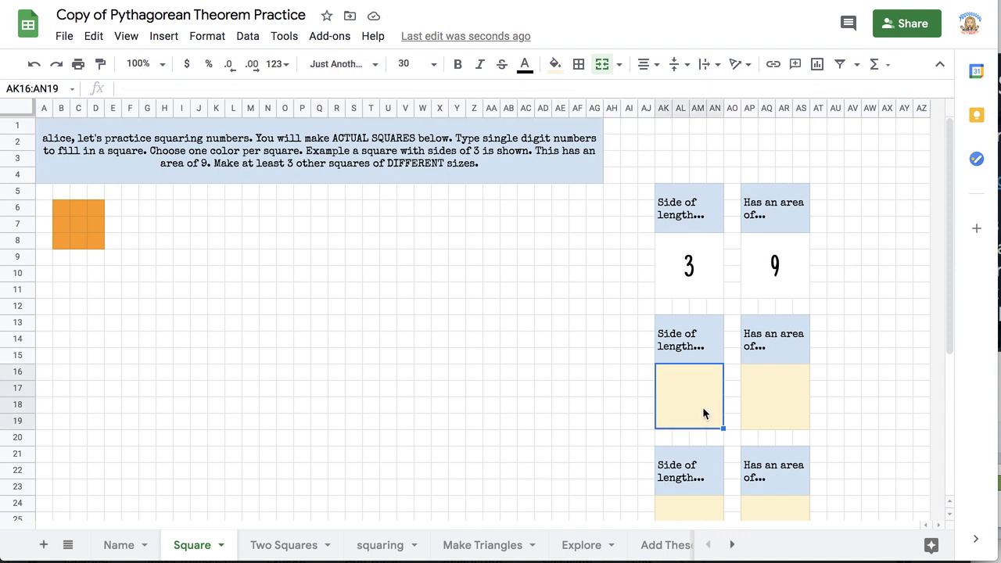
text(5)
click(794, 415)
text(7)
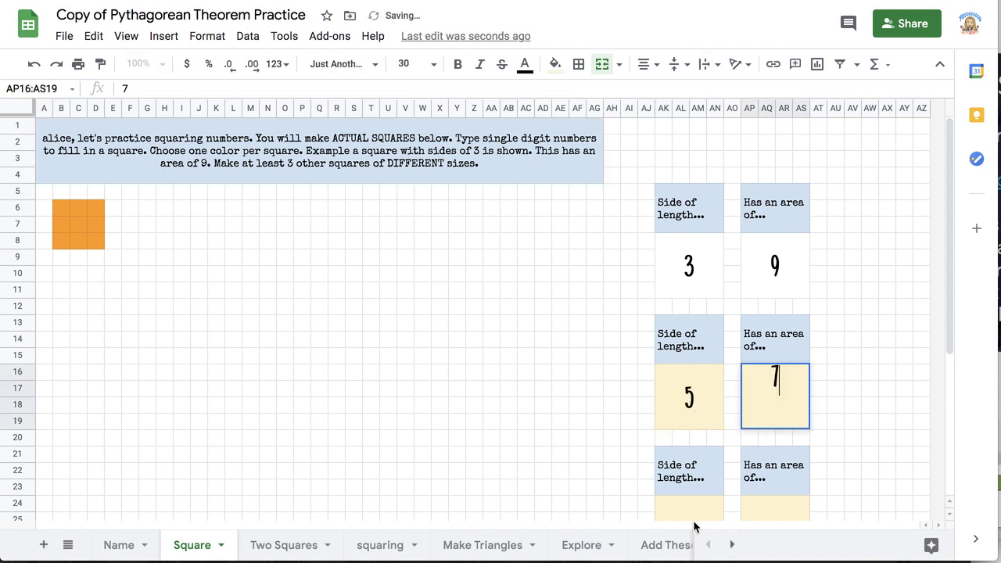
click(686, 506)
text(5)
click(781, 503)
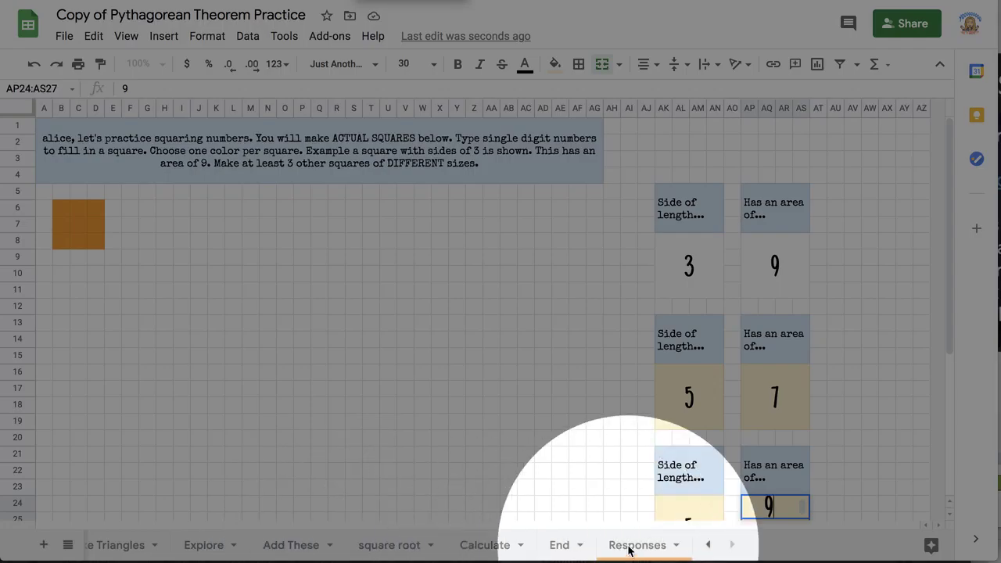
click(641, 552)
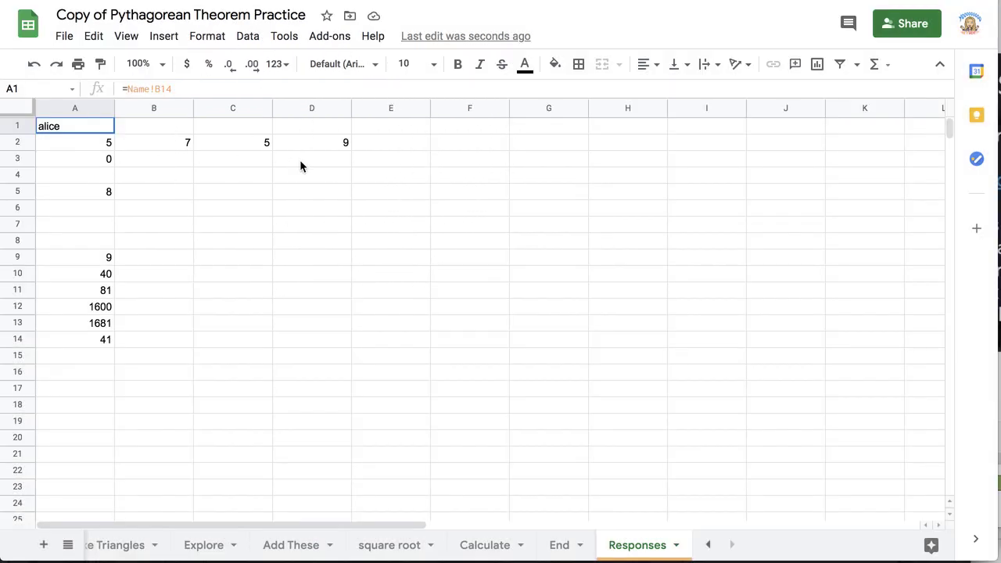
Replace the name in the Name sheet's yellow box with a different student name and check Responses.
scroll(268, 549, left, 5)
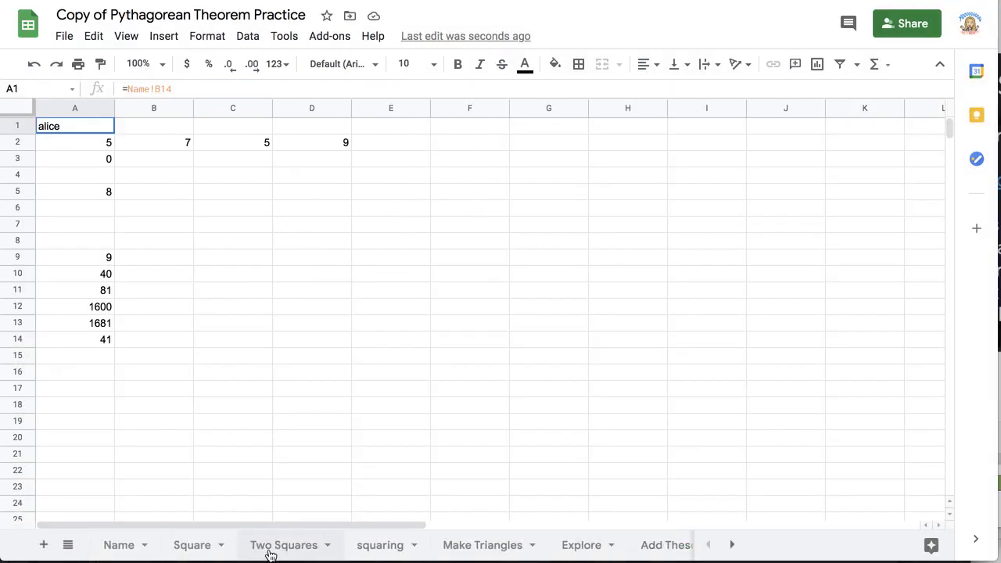
click(111, 547)
text(Nancy)
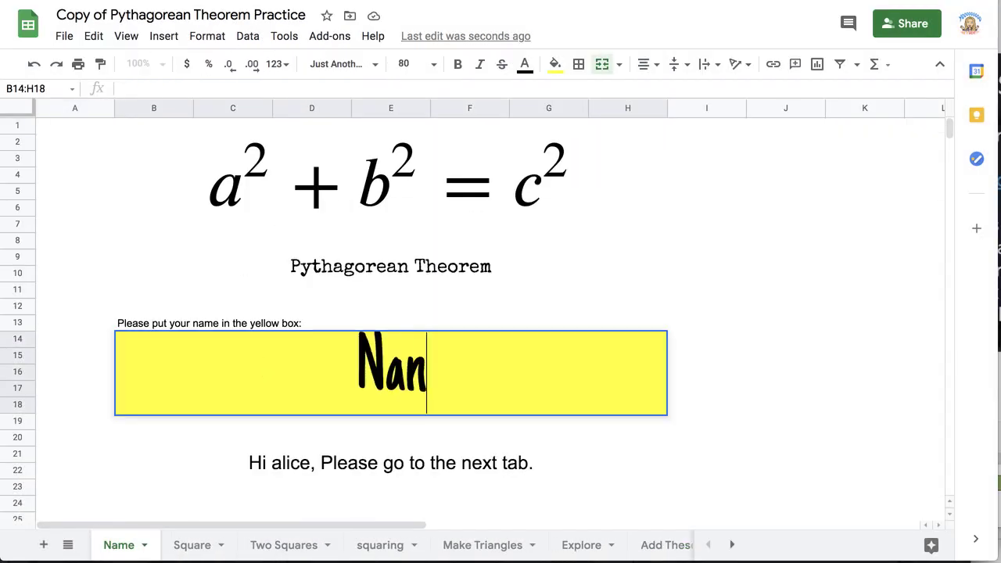
key(Return)
scroll(431, 547, right, 5)
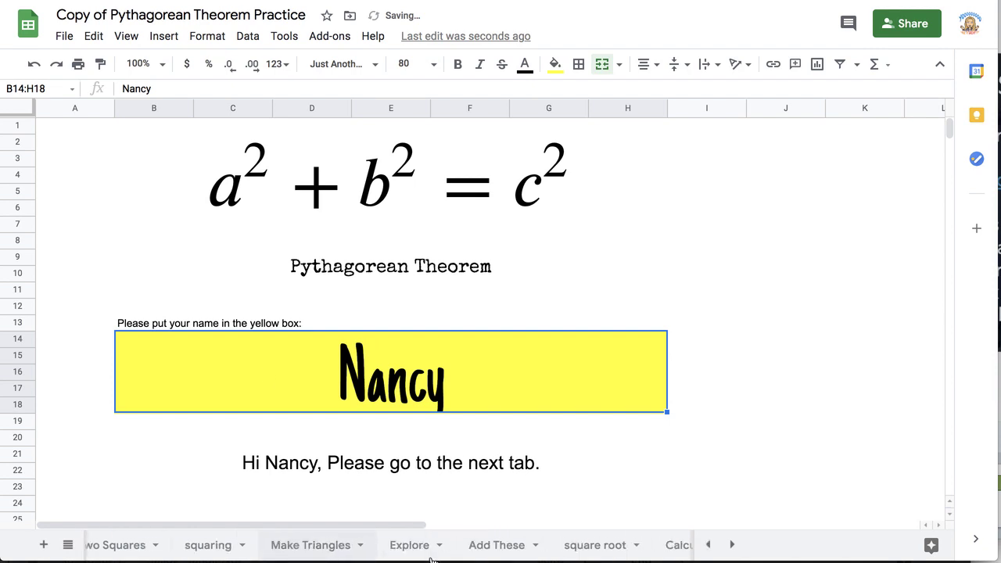
click(638, 546)
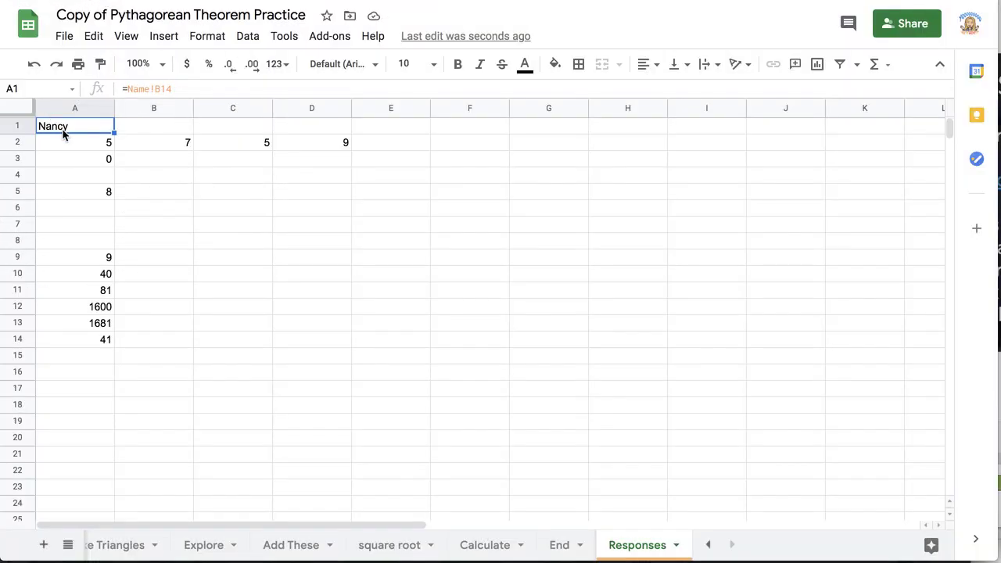
Look through the Square, squaring and Responses sheets to verify the new name appears.
scroll(377, 543, left, 5)
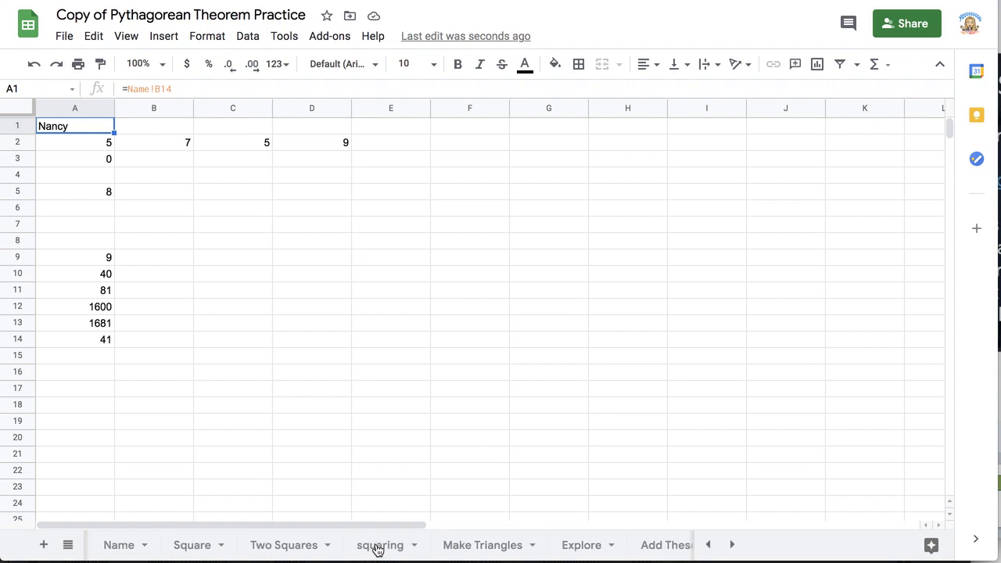
click(196, 546)
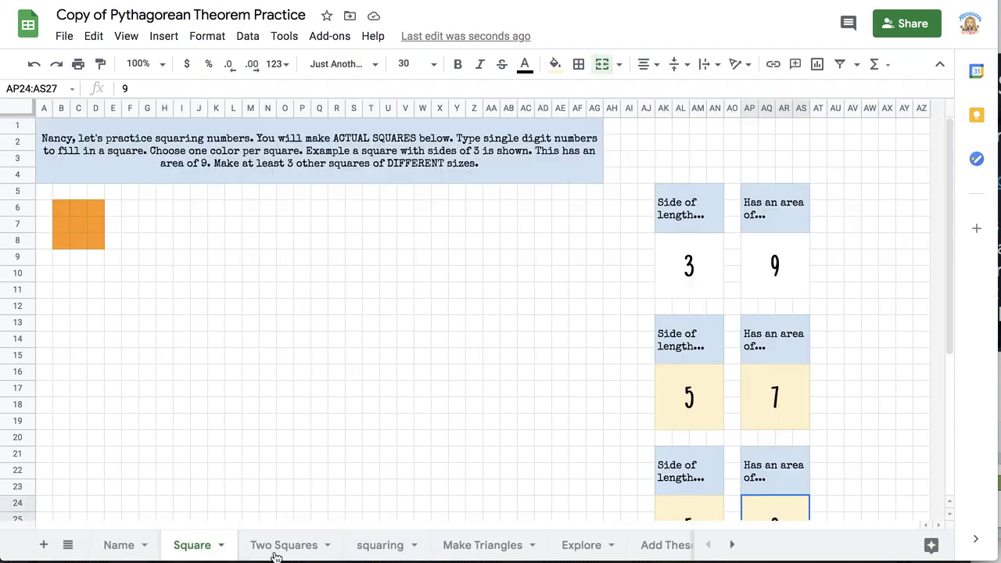
click(388, 549)
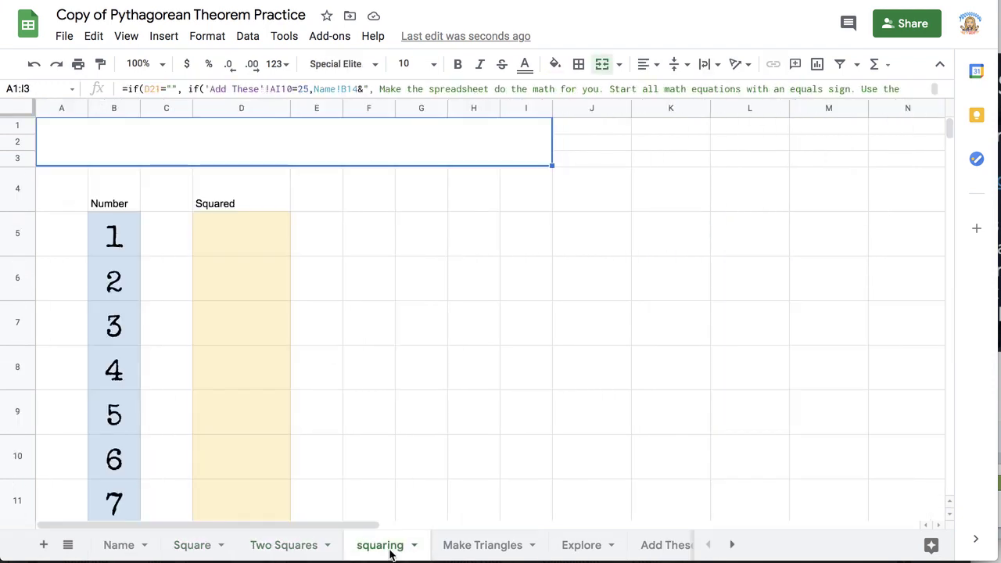
scroll(390, 553, right, 5)
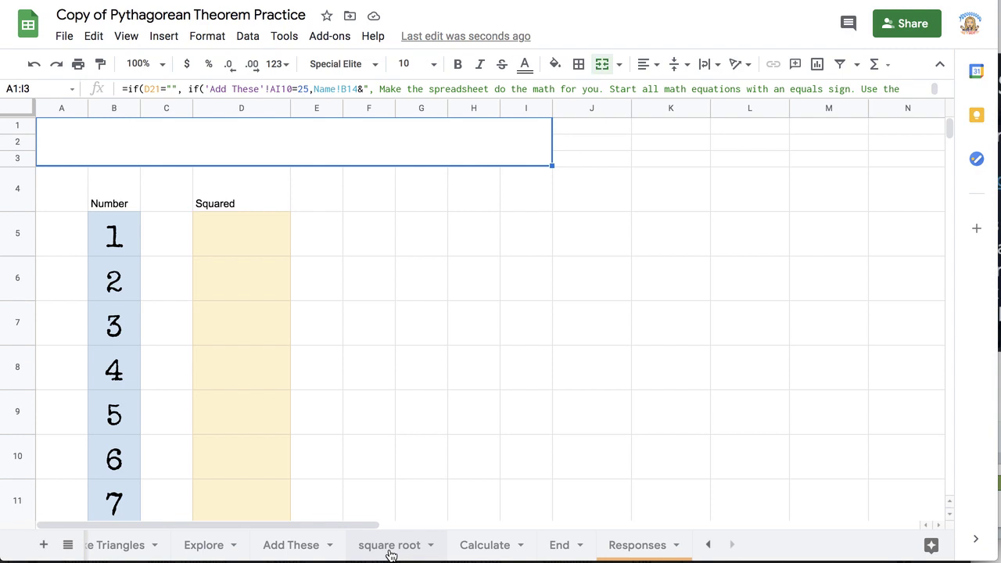
click(652, 550)
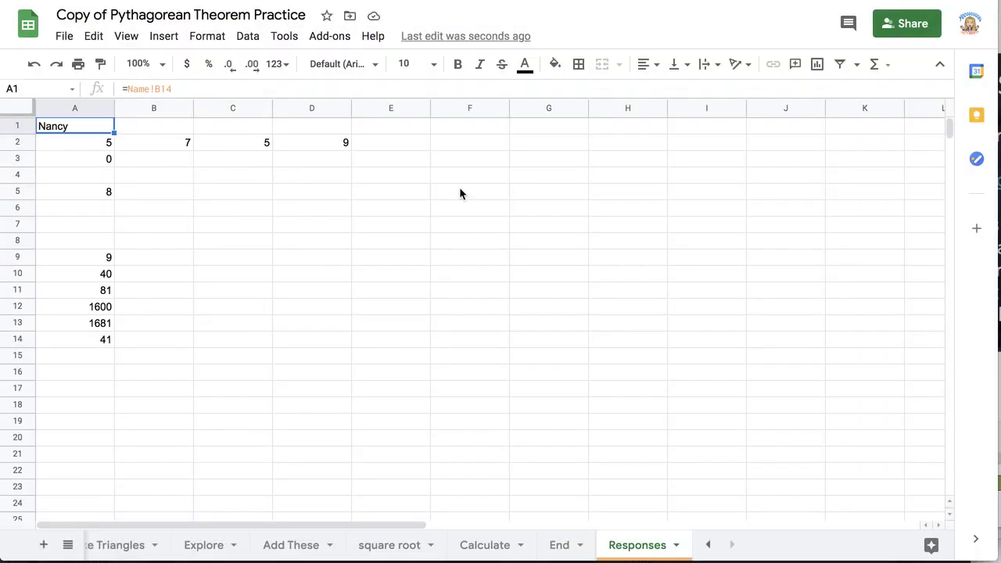
click(463, 224)
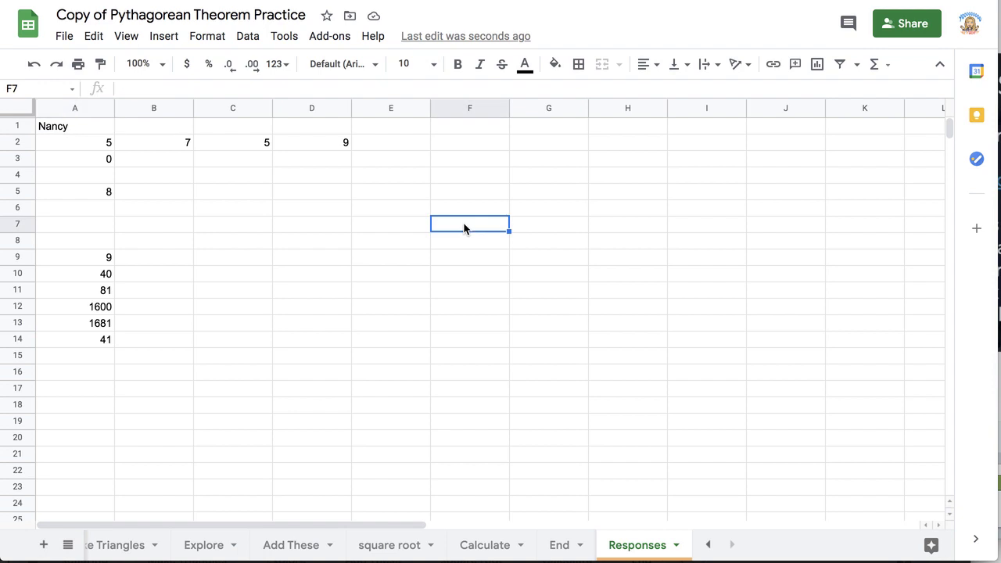
Create a blank spreadsheet from a new browser tab using the sheets.new suggestion.
key(ctrl+t)
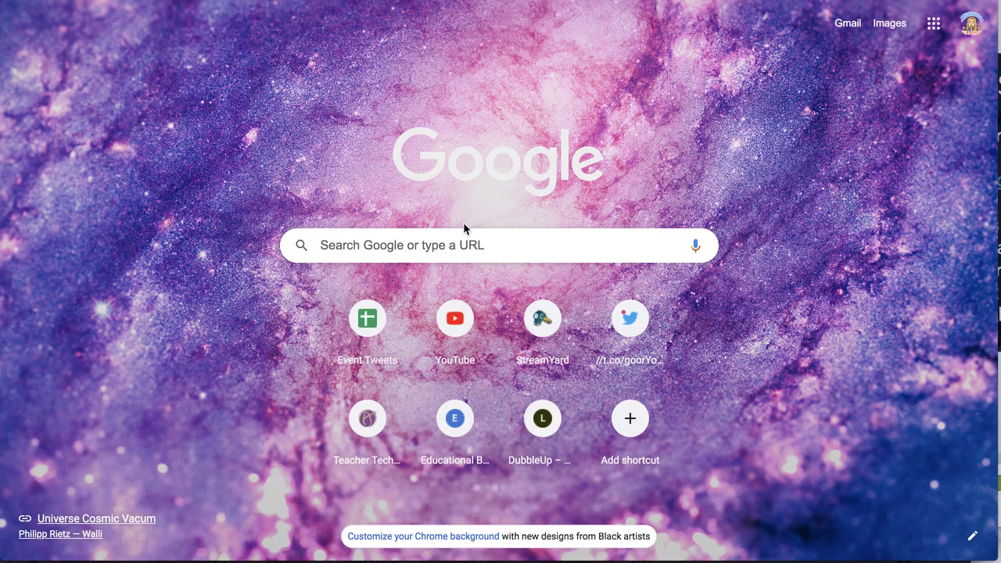
text(sheets)
click(463, 222)
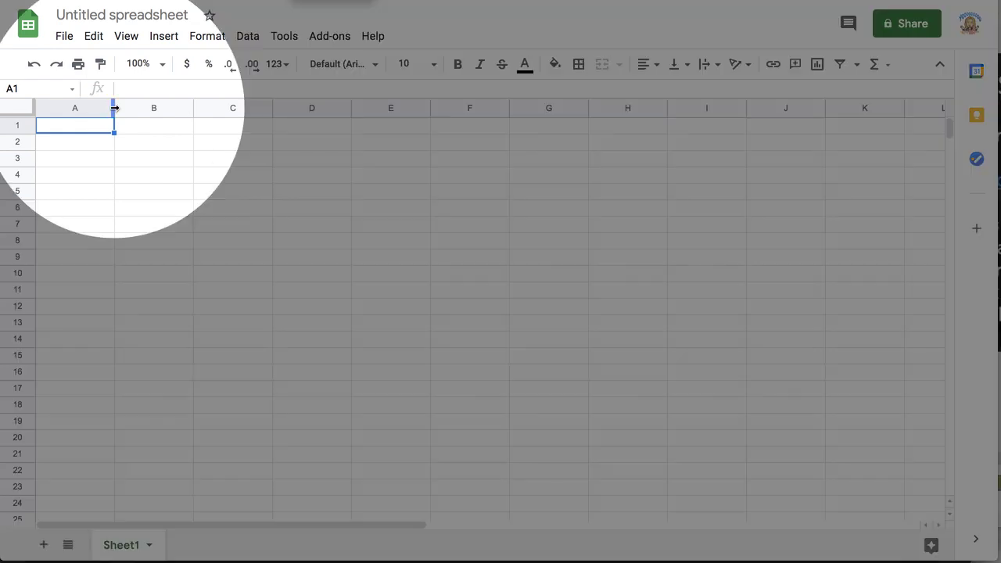
Resize columns A and B and enter 'What is your name' in A1.
drag(115, 108, 158, 113)
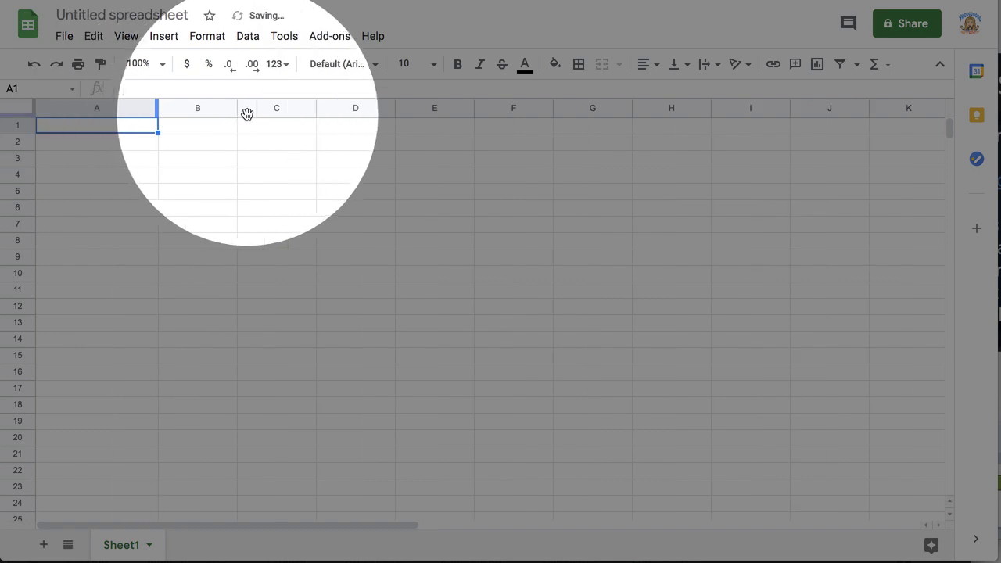
drag(237, 108, 202, 110)
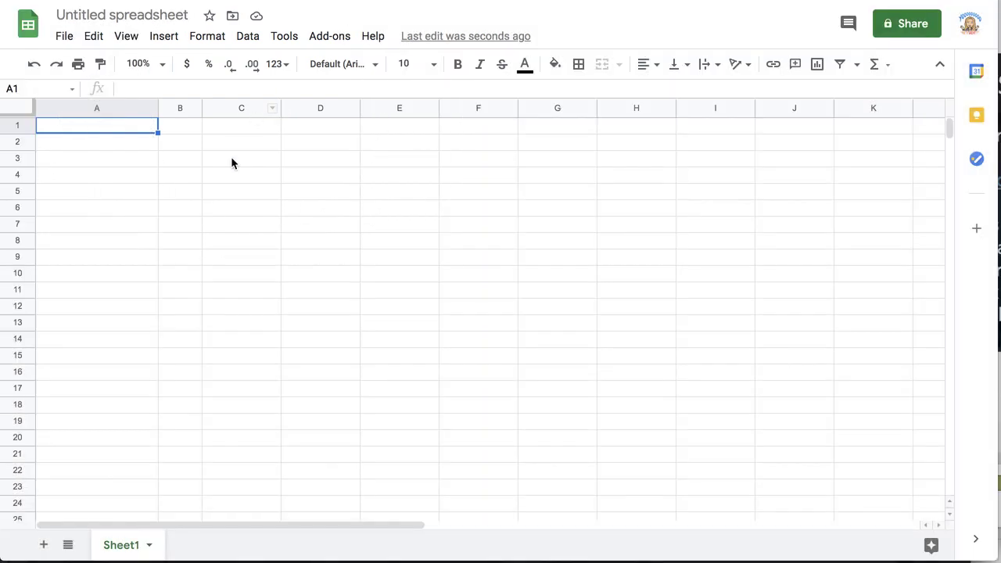
text(Wh)
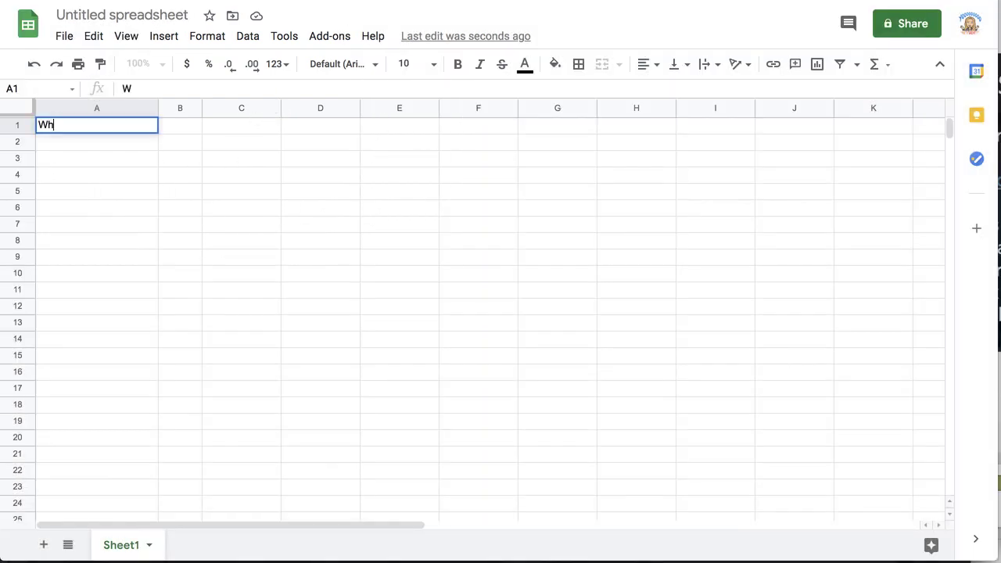
text(at is your name:)
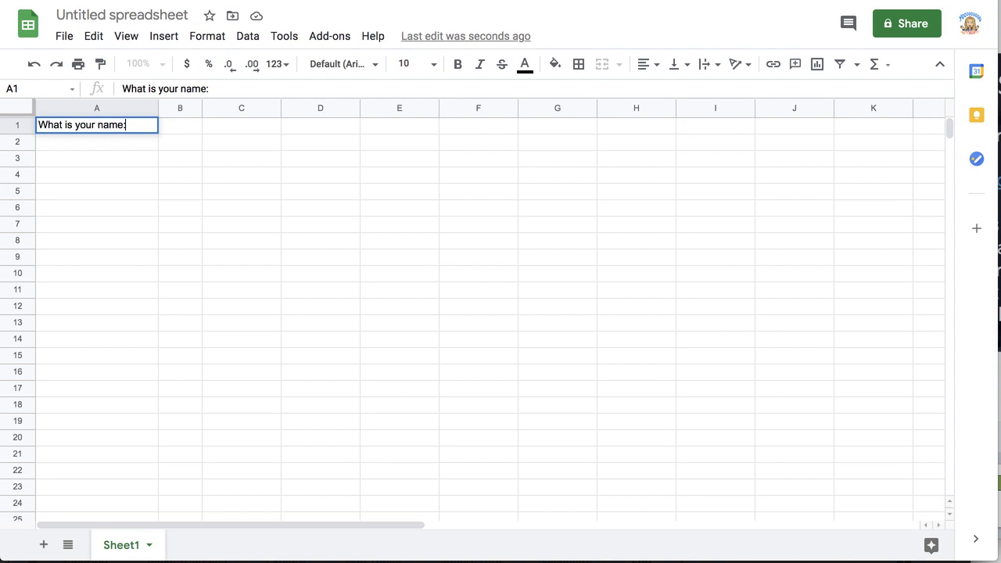
key(Return)
Widen column B and fill answer cell B1 light yellow.
click(186, 125)
drag(203, 108, 335, 107)
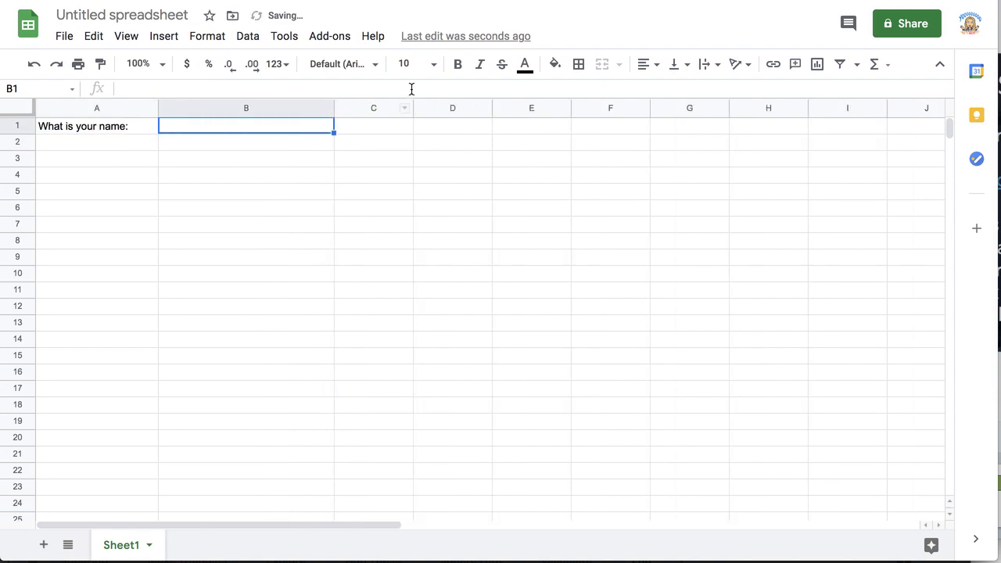
click(553, 70)
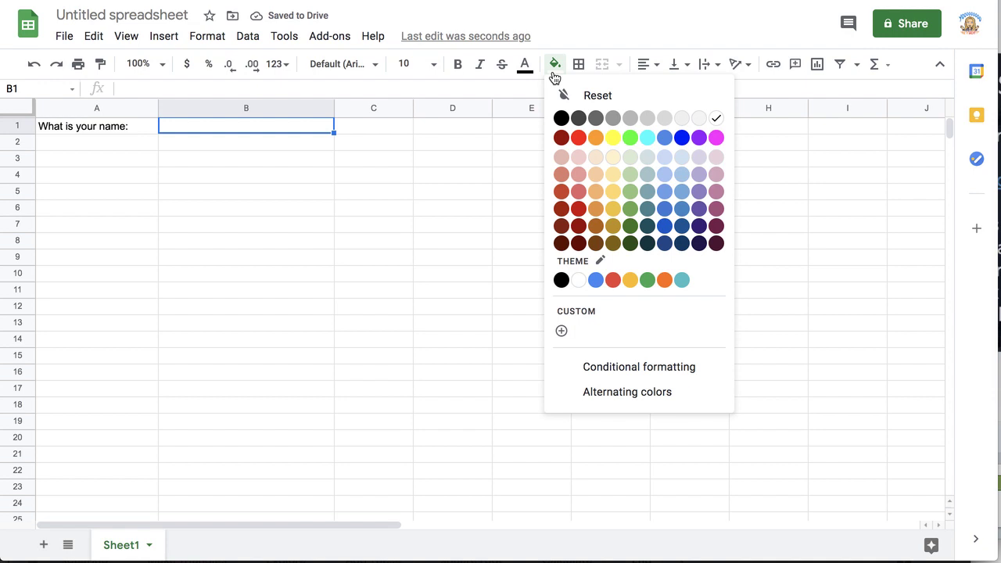
click(614, 159)
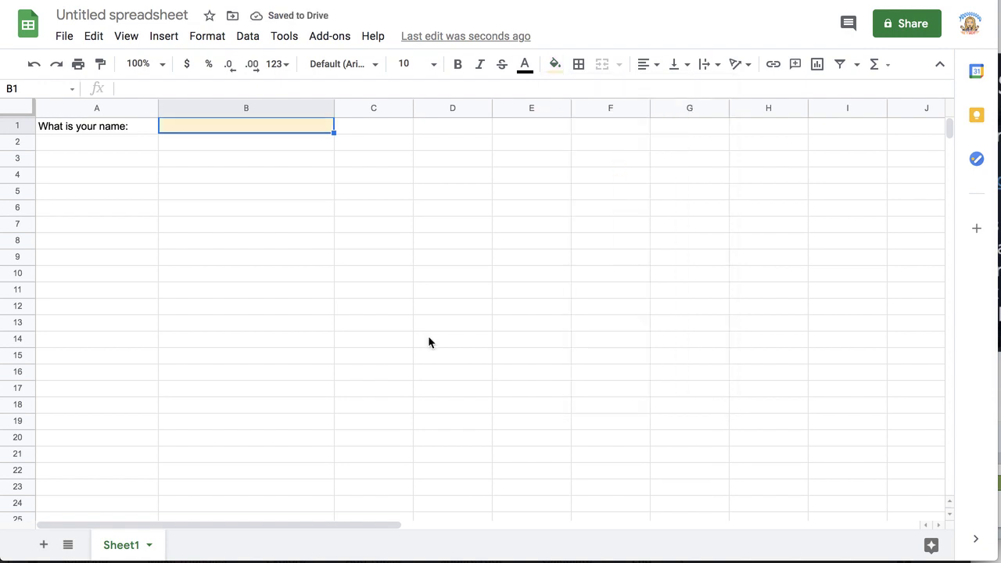
double_click(125, 545)
Rename the first sheet to Name and add a new sheet named Responses.
text(Name)
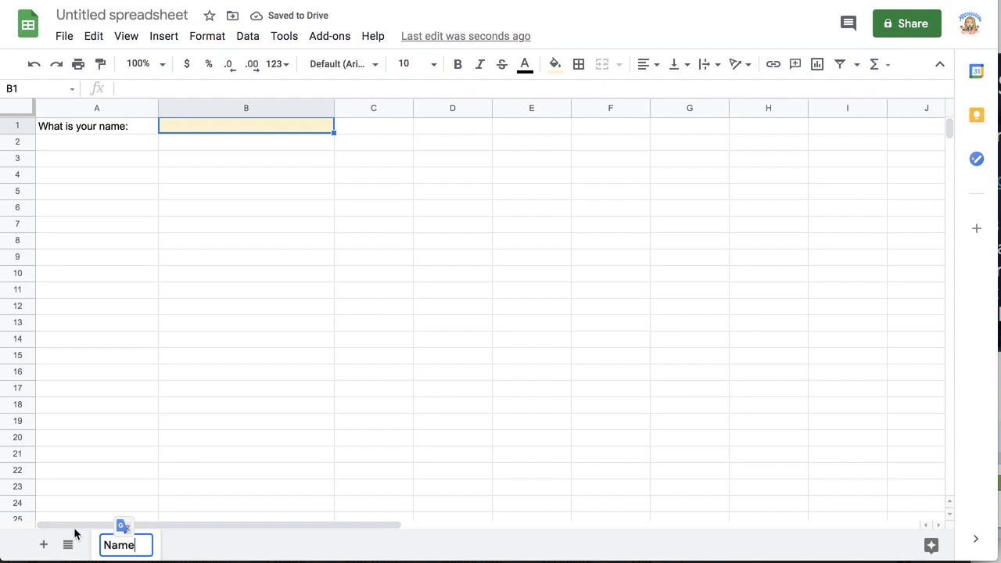
key(Return)
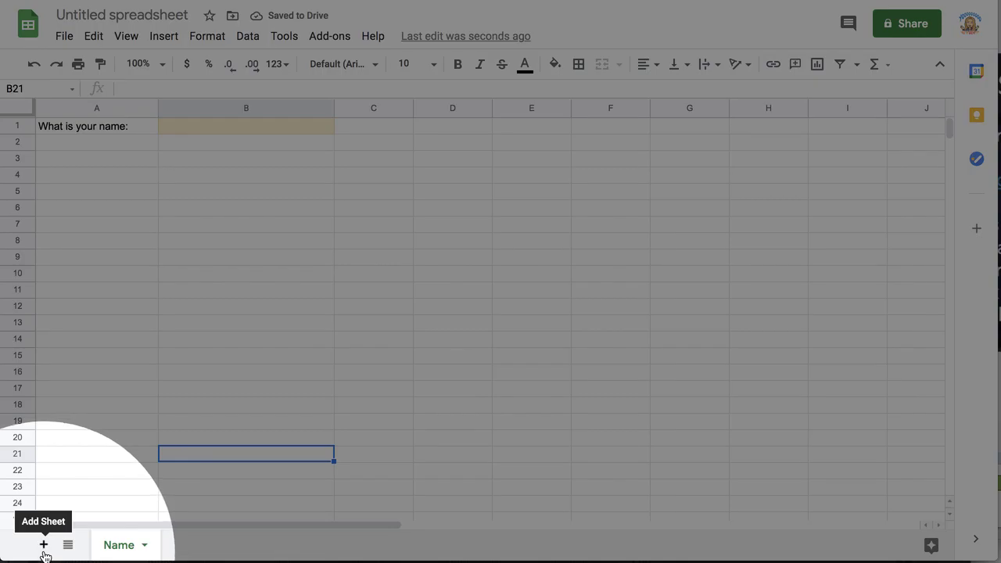
key(shift+F11)
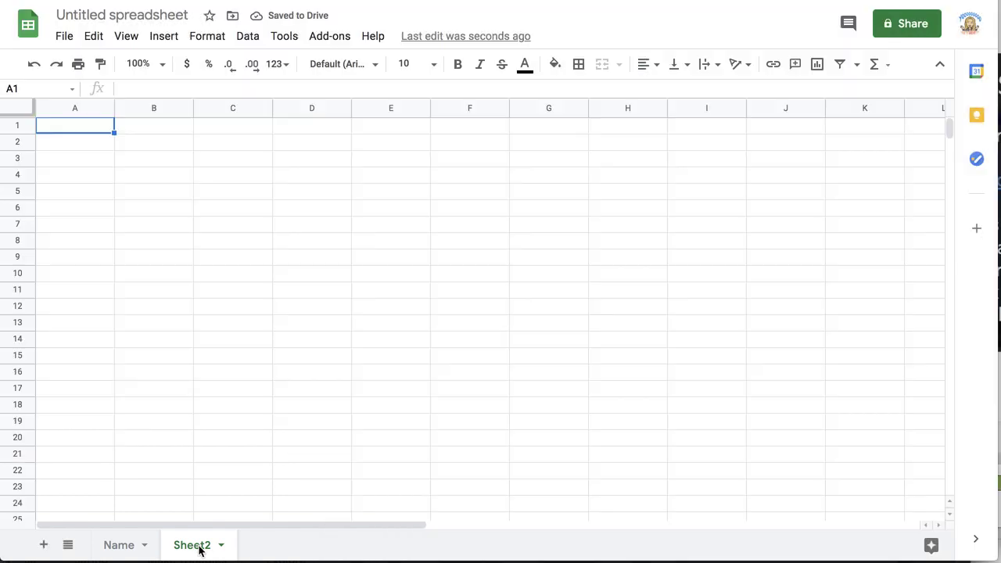
double_click(197, 548)
text(Responses)
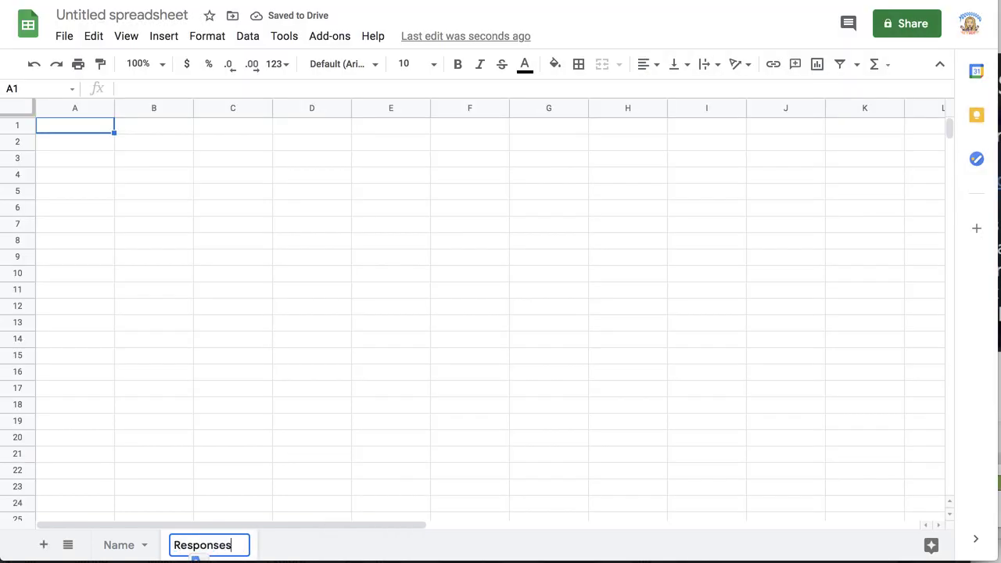
click(312, 309)
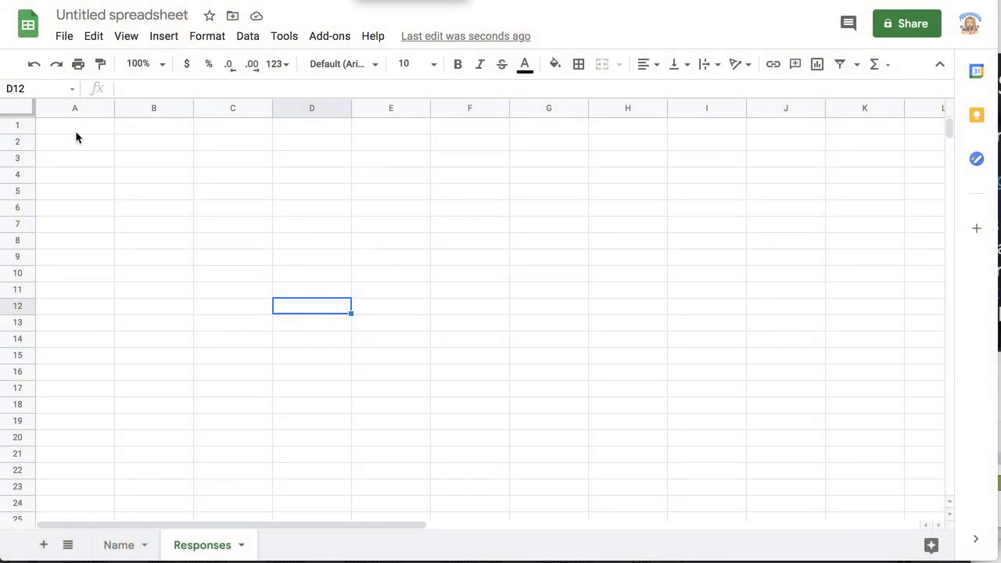
click(80, 123)
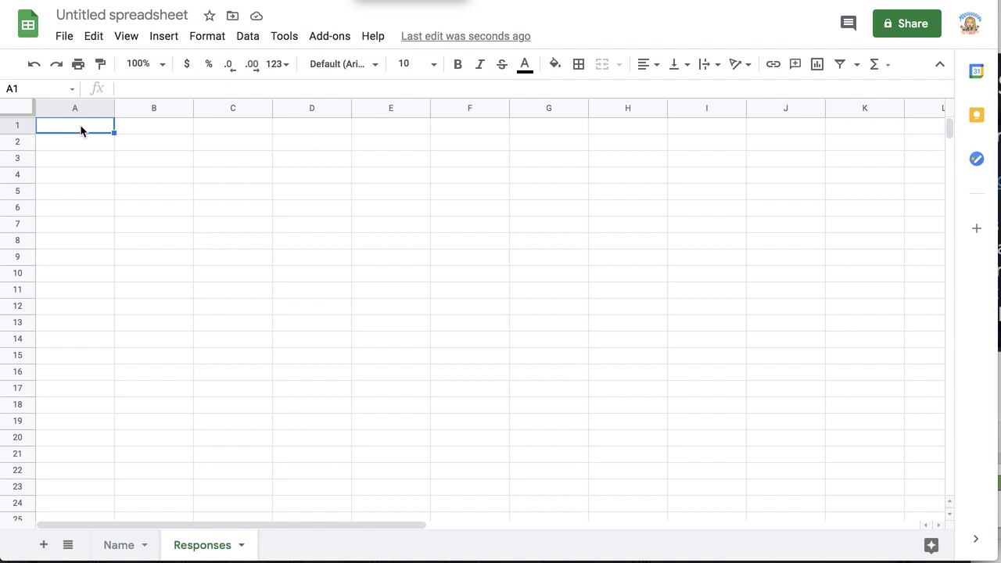
Enter the formula =Name!B1 in Responses cell A1.
text(=)
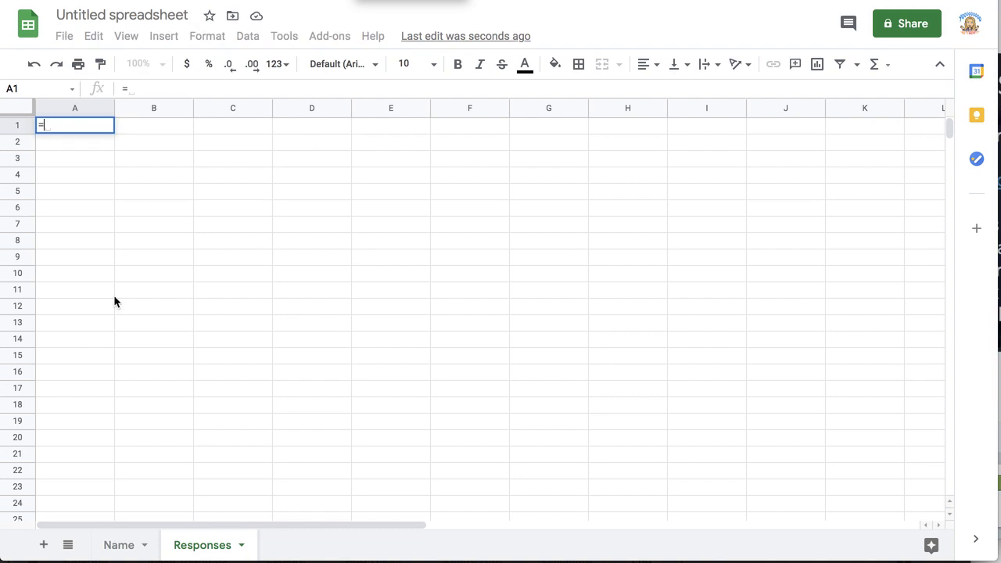
click(128, 547)
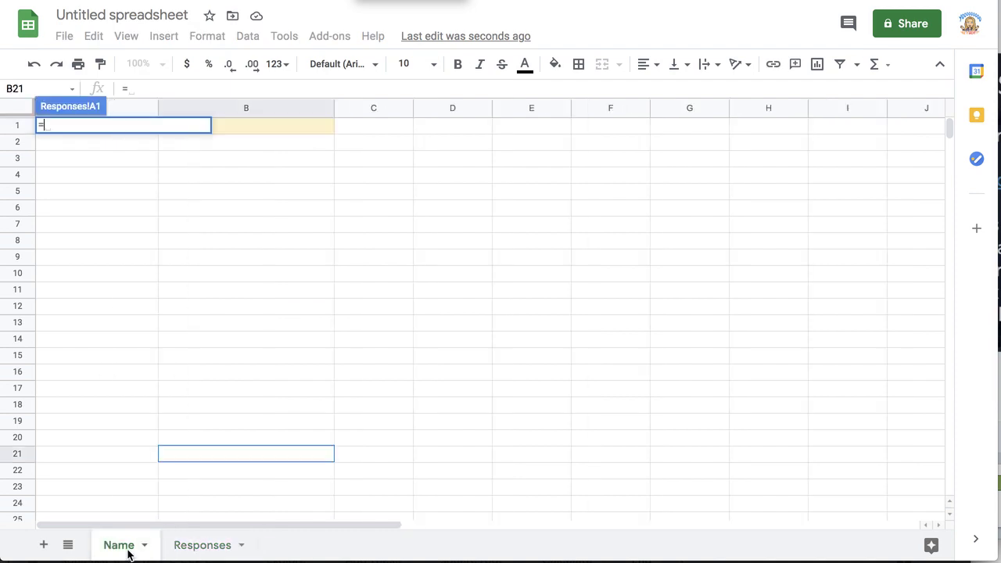
click(261, 127)
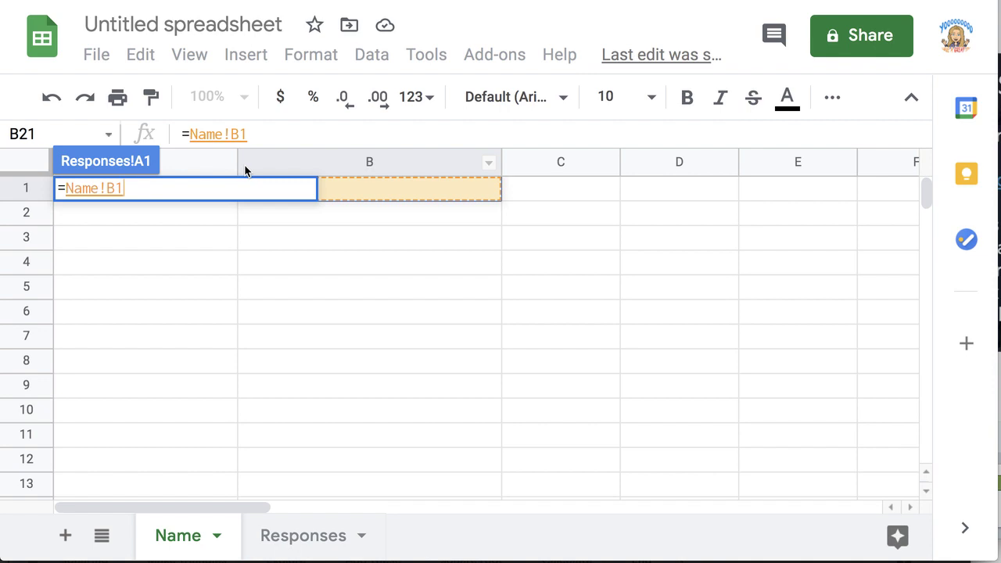
key(Return)
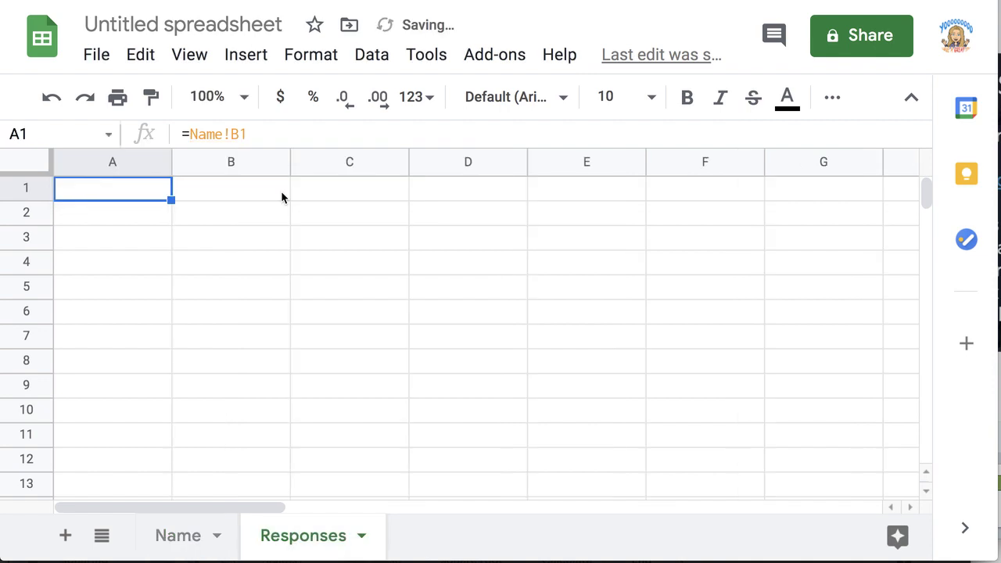
Type a test name into Name!B1 and confirm it appears in Responses A1.
click(201, 522)
click(352, 193)
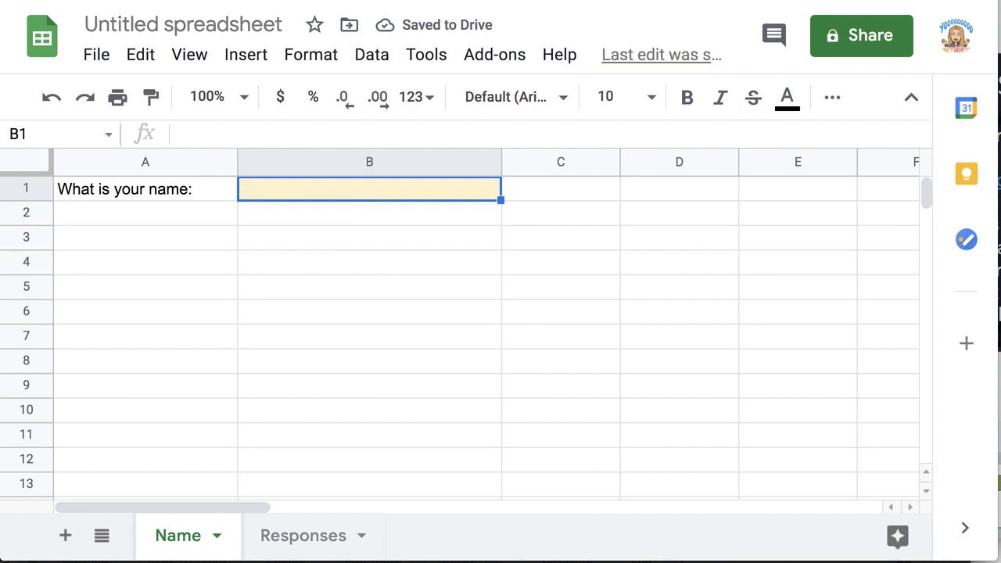
text(Alice)
key(Return)
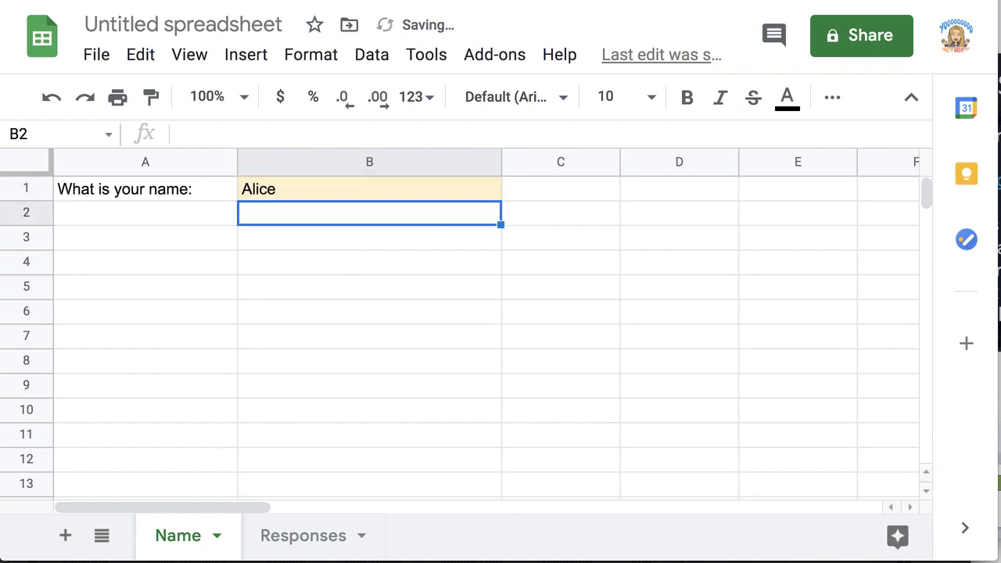
click(313, 536)
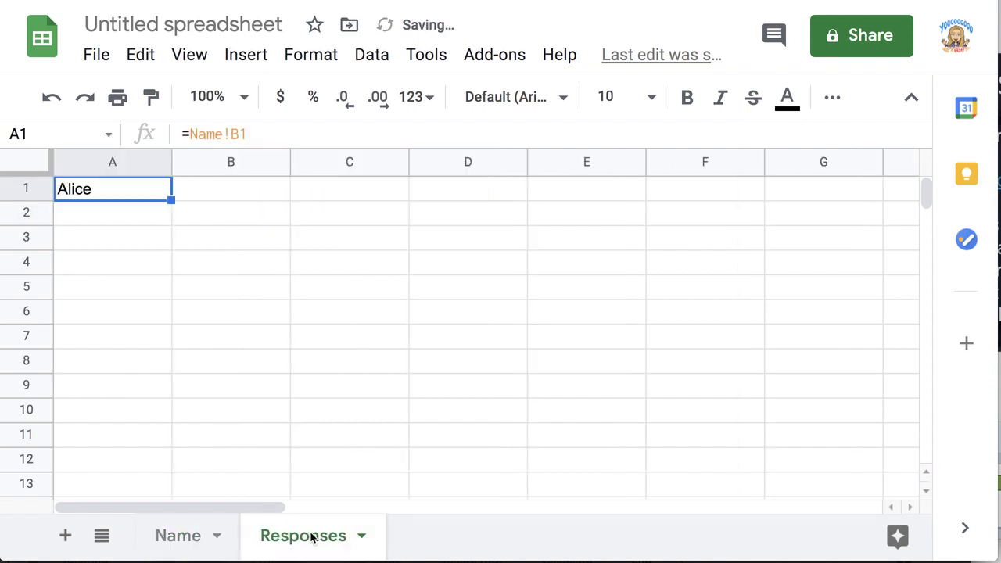
Type 'When was the war of 1812?' into cell A3 of the Name sheet.
click(183, 550)
click(174, 237)
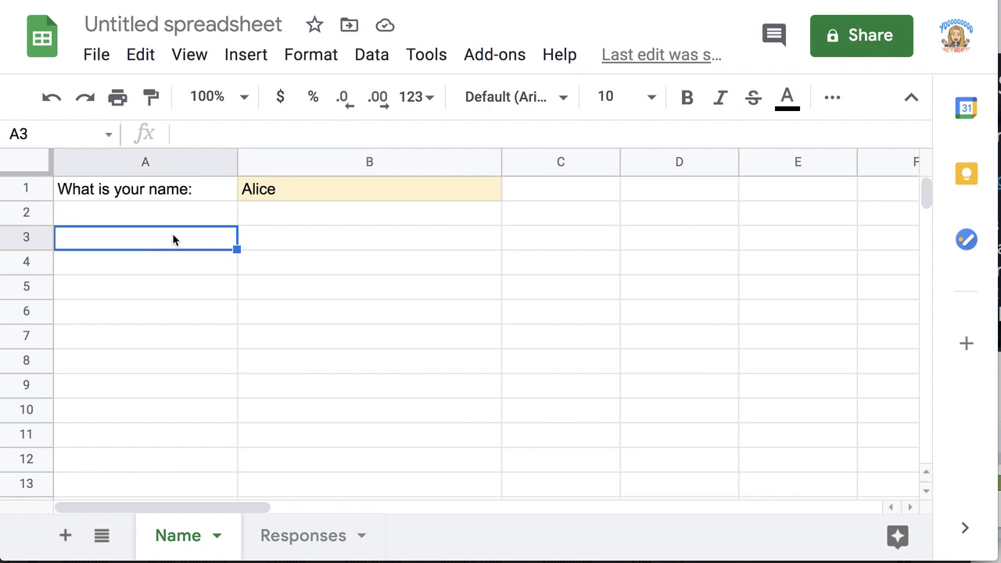
text(When was the w)
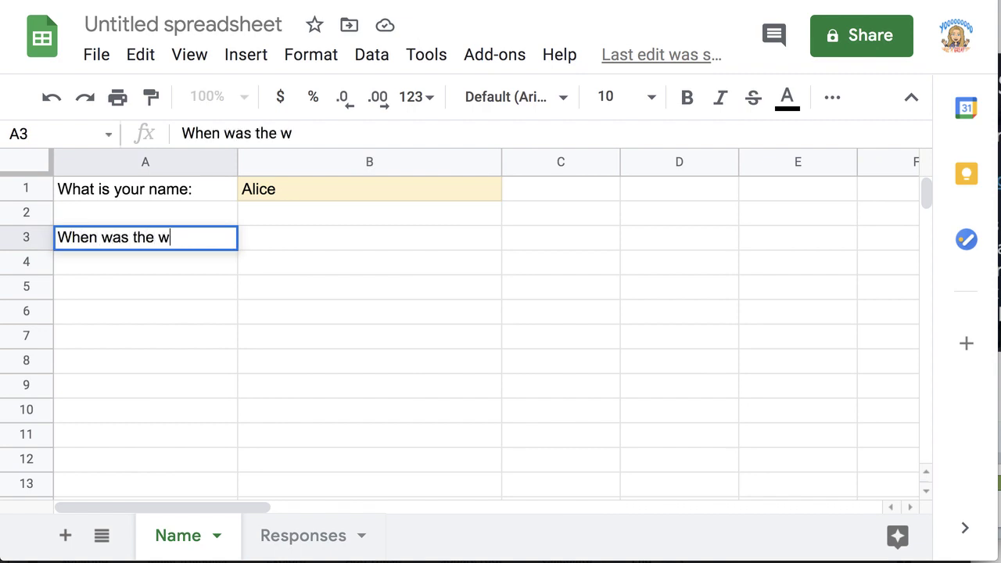
text(ar of 1812?)
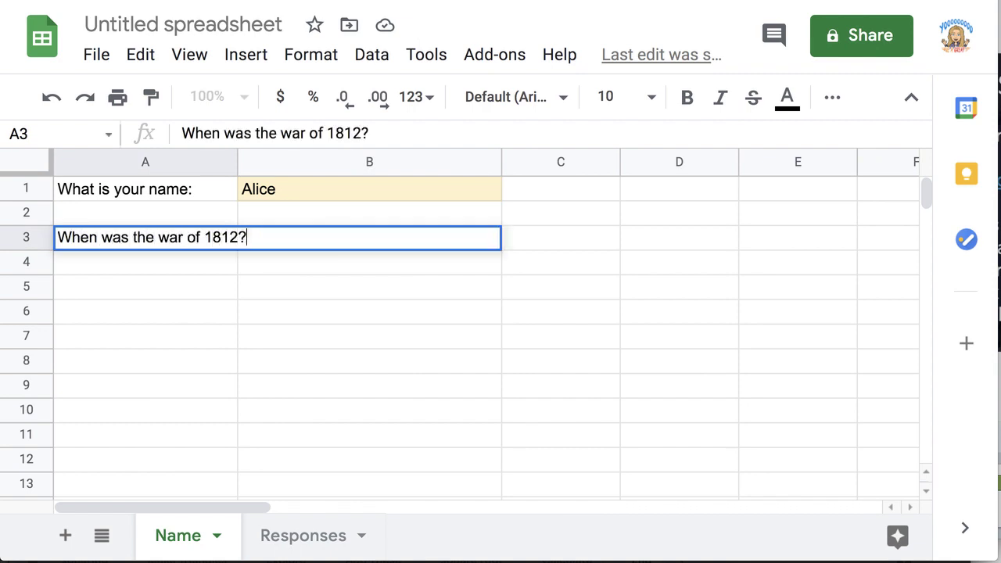
Set the A3 question 'When was the war of 1812?' to wrap text.
key(Return)
click(160, 242)
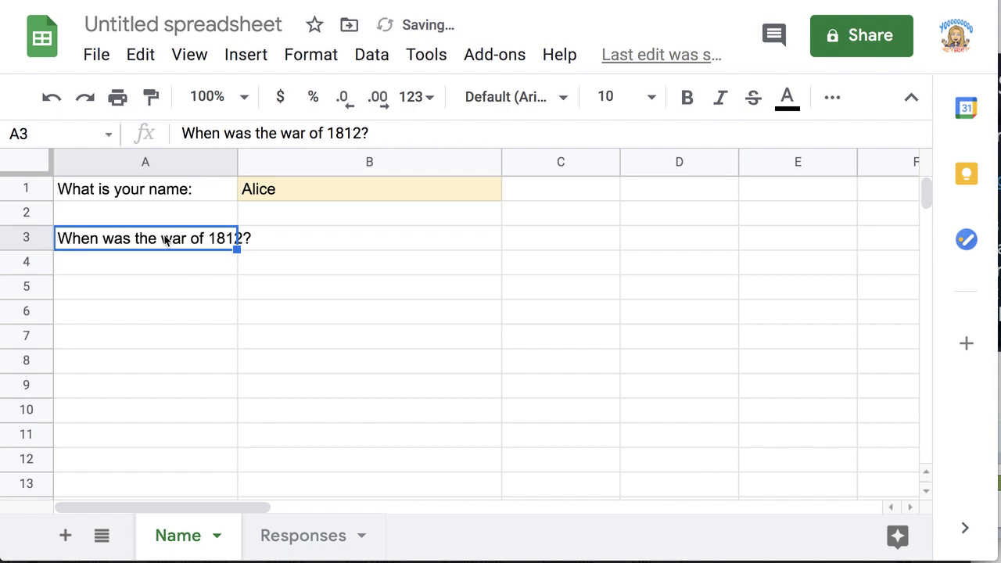
click(831, 97)
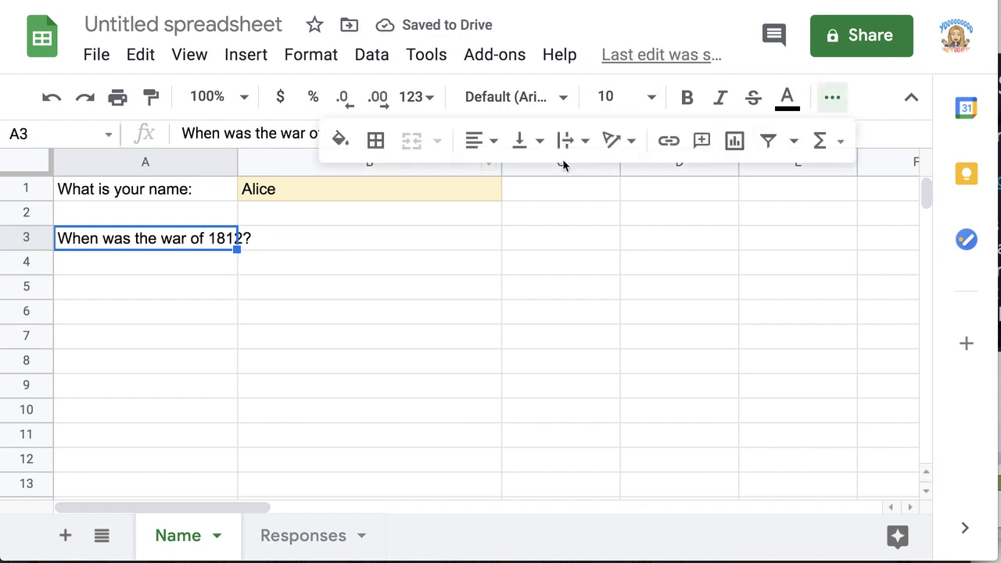
click(585, 145)
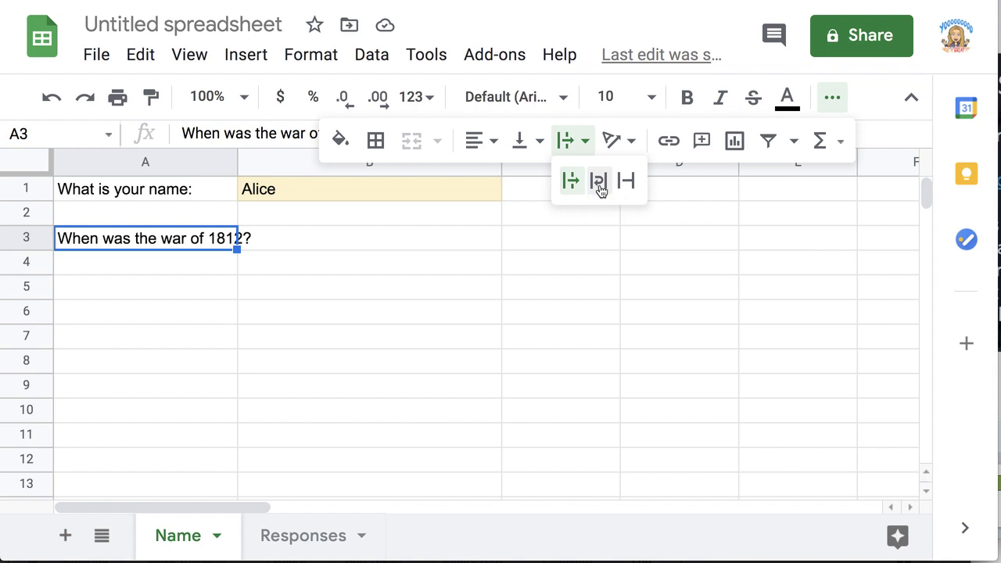
click(598, 181)
Fill answer cell B3 light yellow to match B1.
click(324, 266)
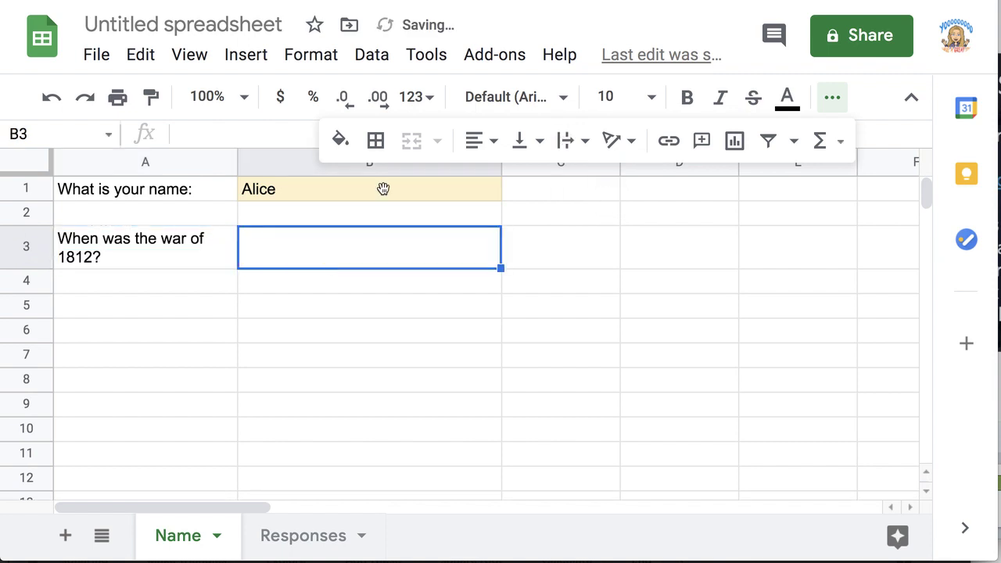
click(349, 144)
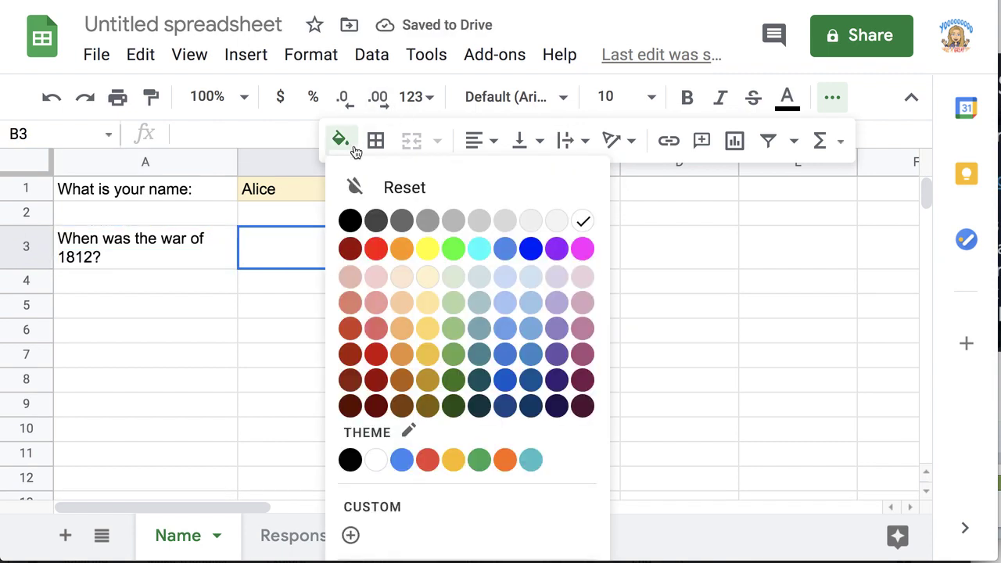
click(426, 280)
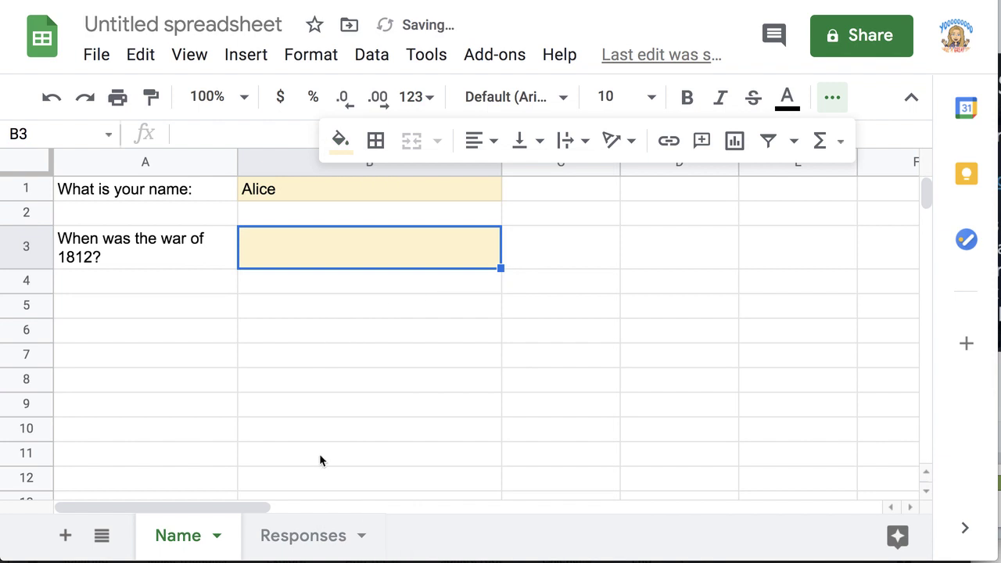
click(305, 539)
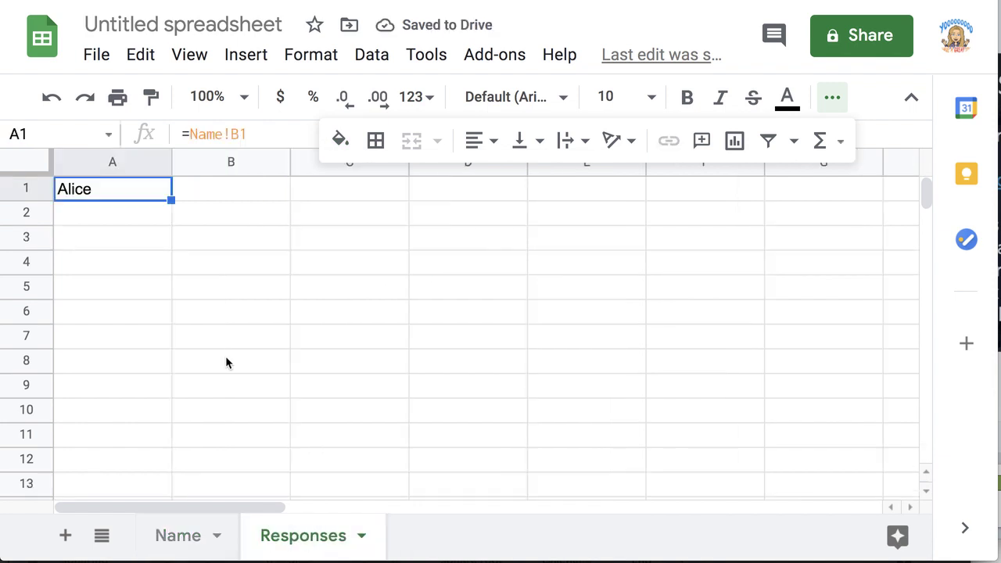
Enter the formula =Name!B3 in Responses cell A2.
click(147, 217)
text(=)
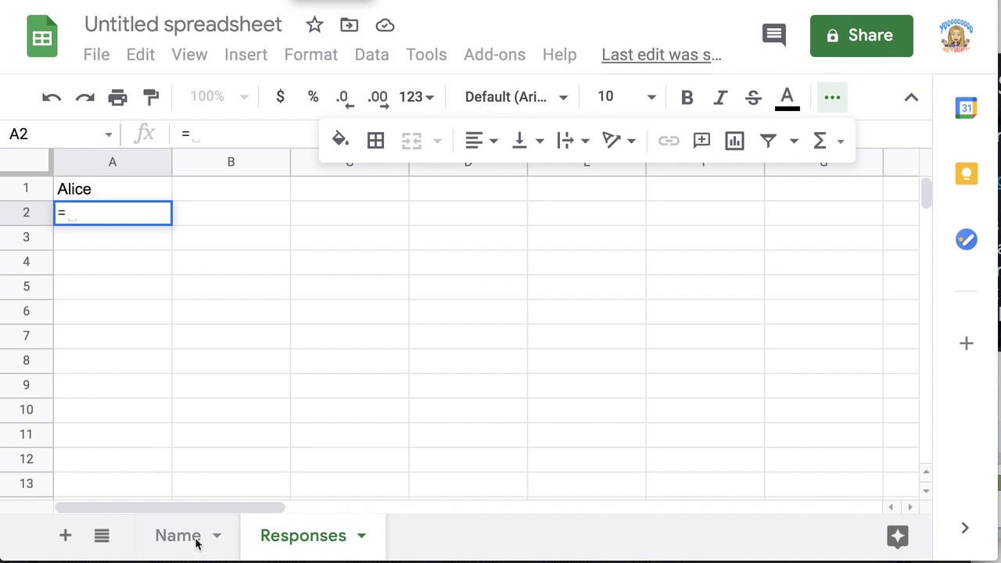
click(196, 542)
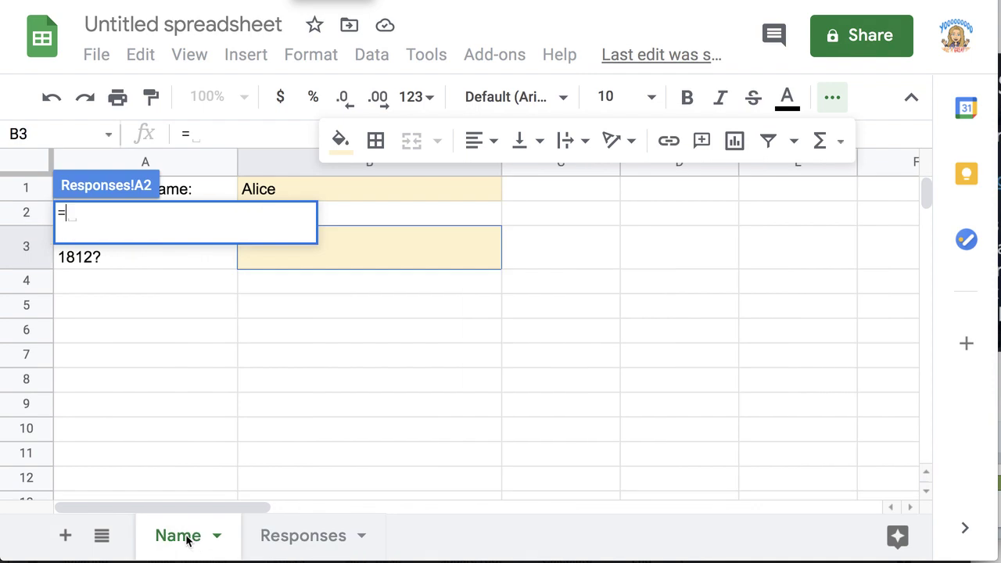
click(382, 253)
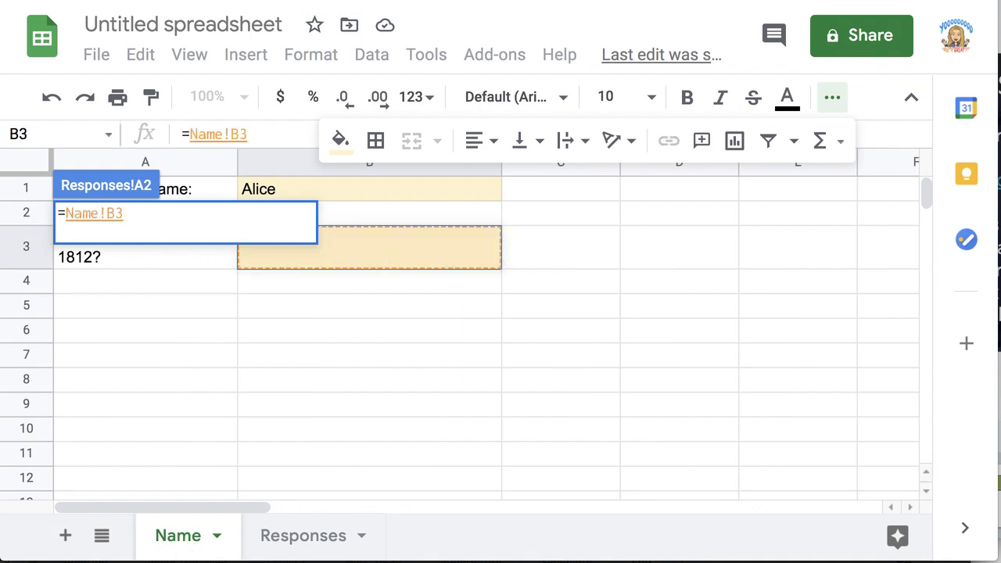
key(Return)
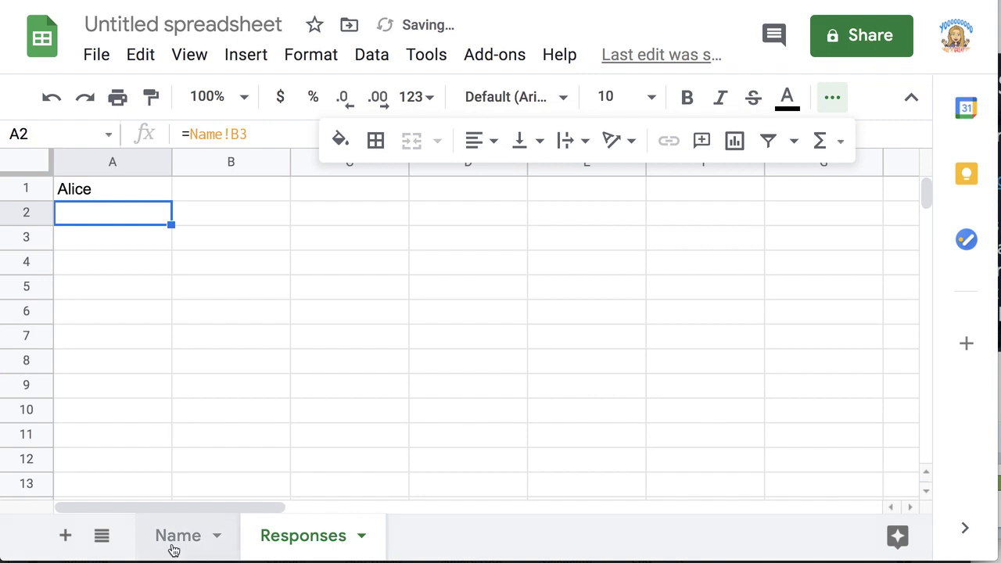
Enter test answer 1812 in Name!B3 and confirm it shows in Responses.
click(199, 545)
text(1812)
key(Return)
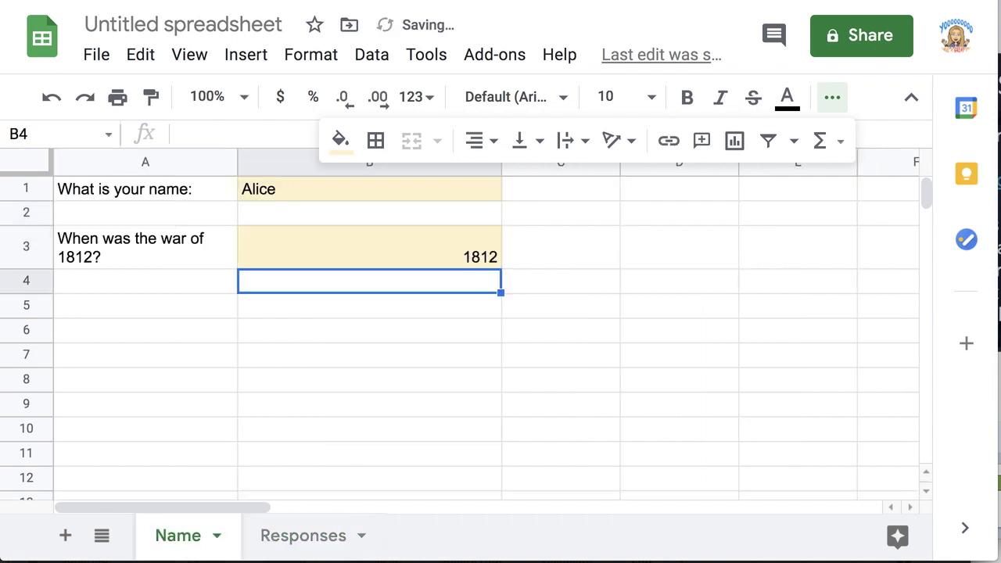
click(320, 533)
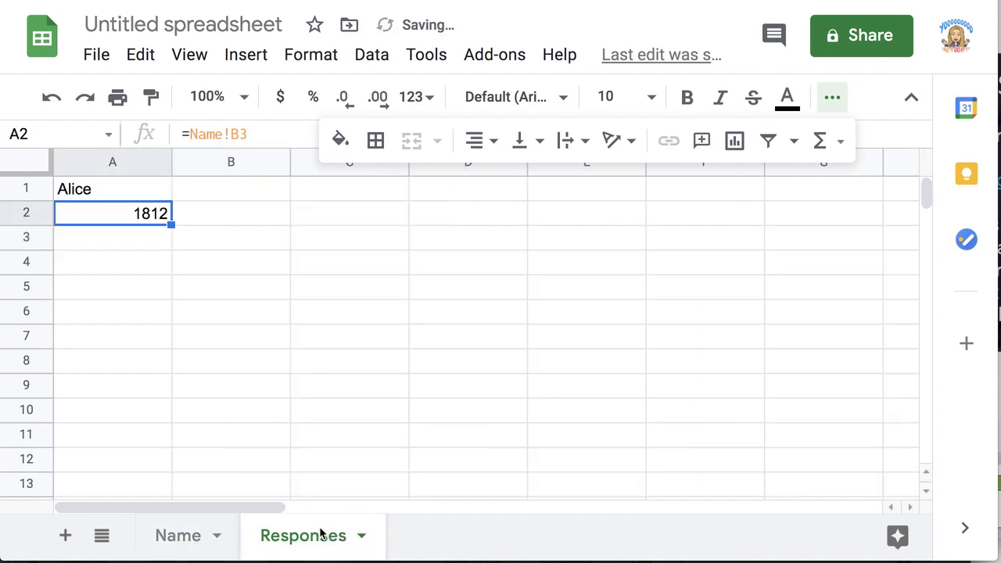
Add a sheet named More questions and move it before Responses.
click(65, 537)
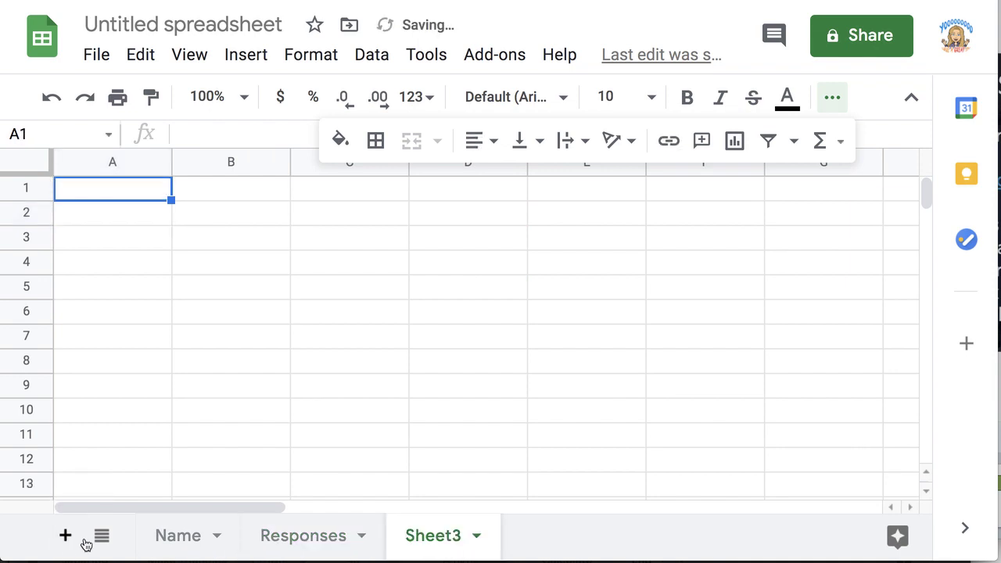
double_click(442, 535)
text(More questions)
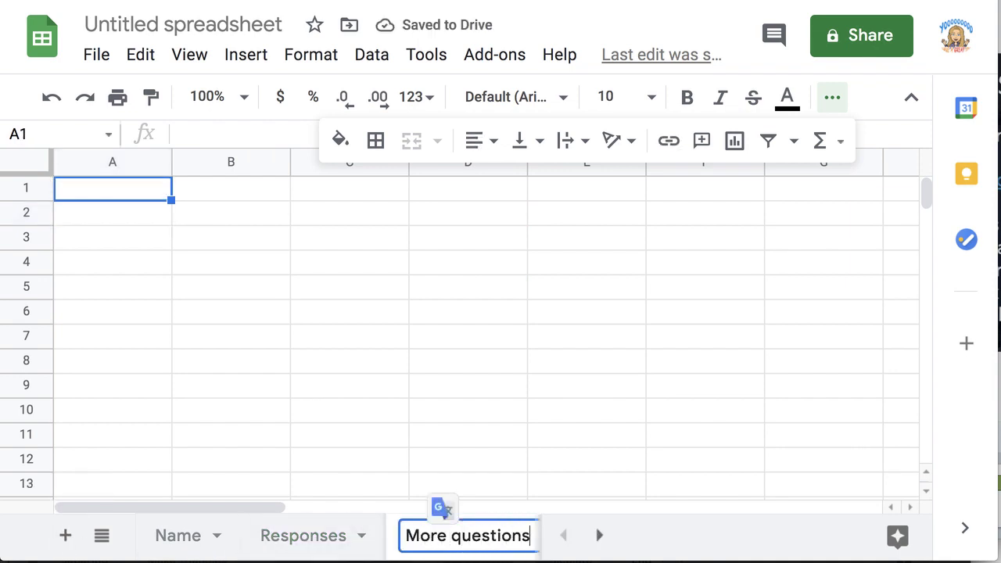
key(Return)
drag(425, 543, 284, 539)
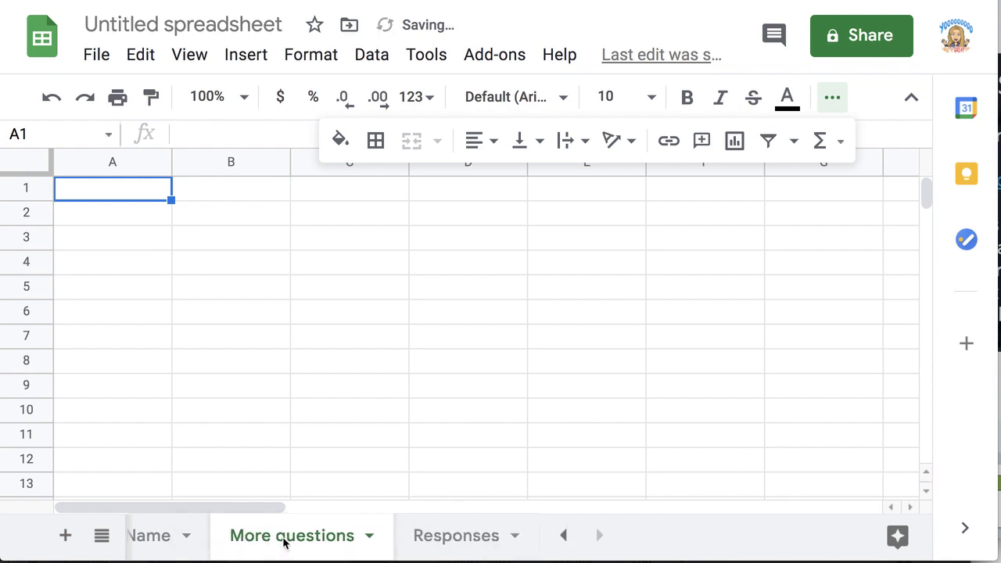
click(399, 542)
click(320, 543)
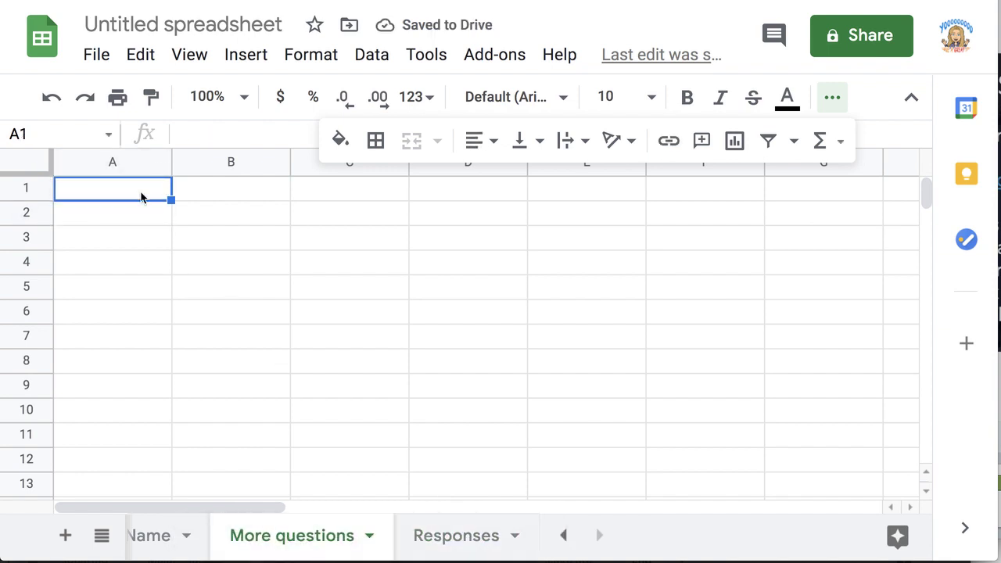
Put 'Who was the first man on the moon?' in A1, widen columns A–B, fill B1 pale yellow.
drag(171, 163, 344, 192)
text(Wh)
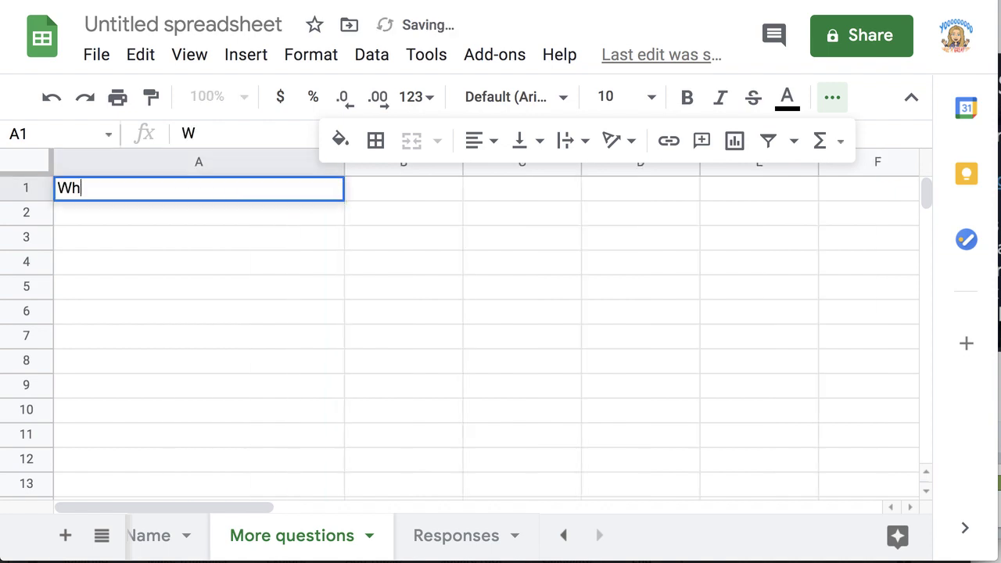
text(o was the f)
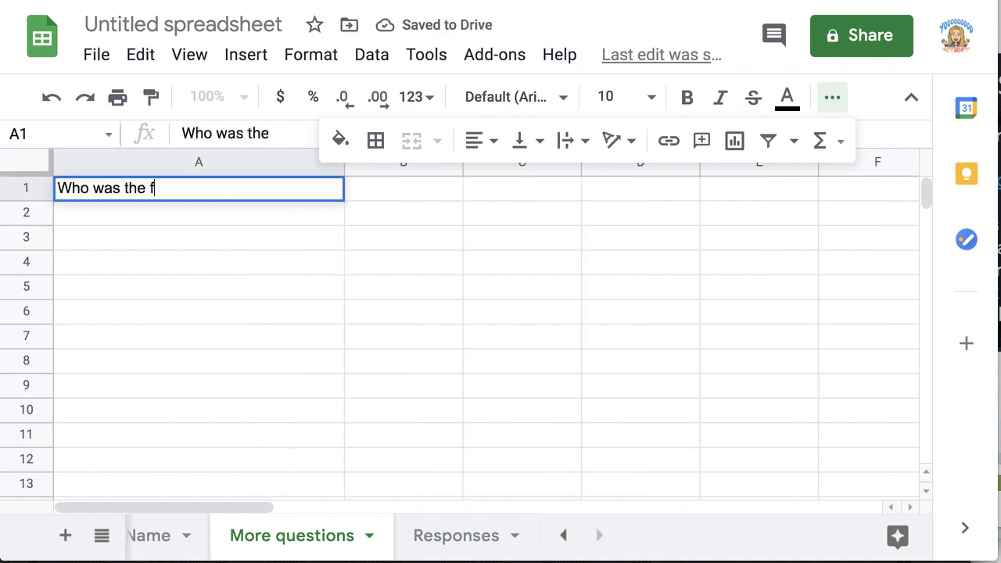
text(irst man on the moon?)
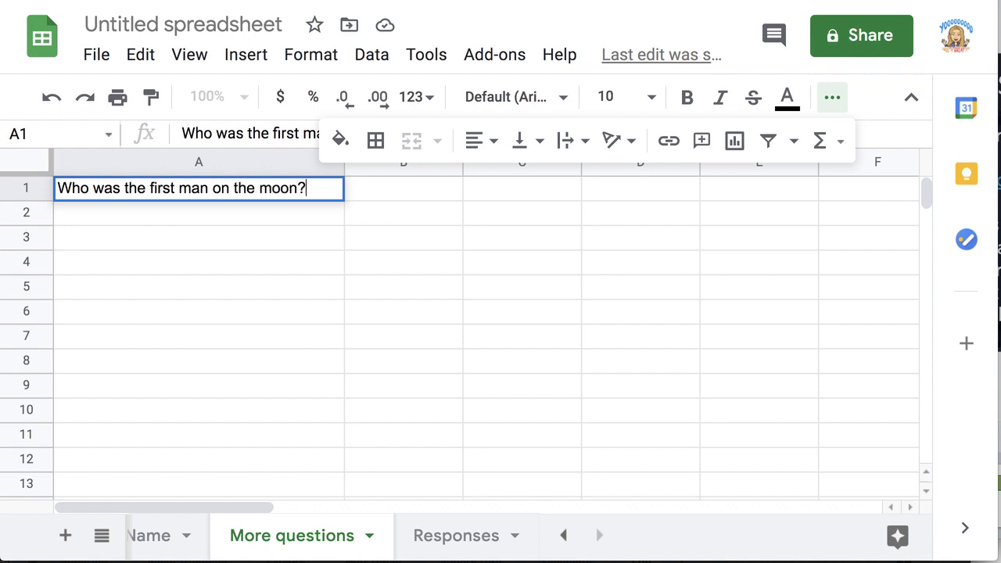
key(Return)
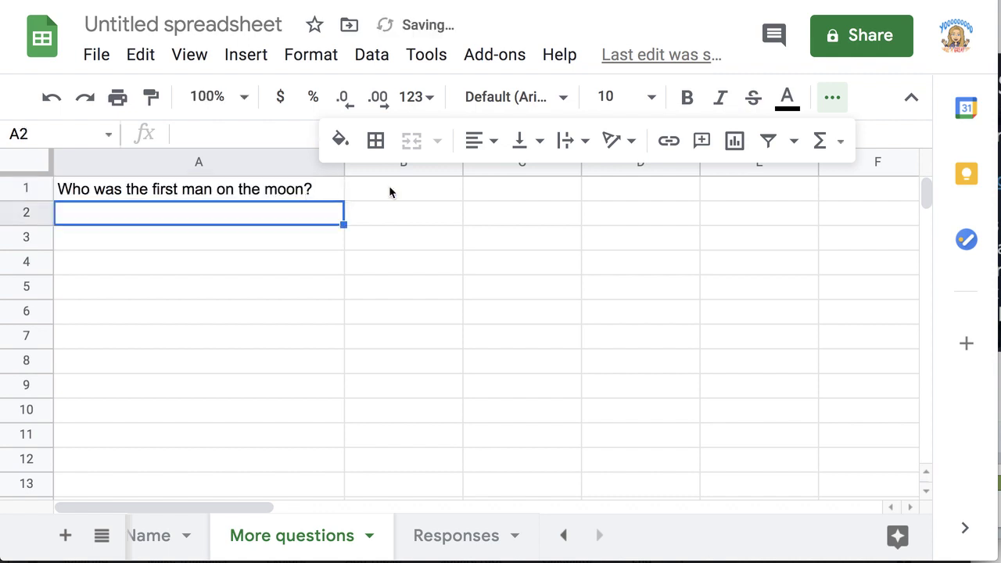
click(391, 192)
click(341, 140)
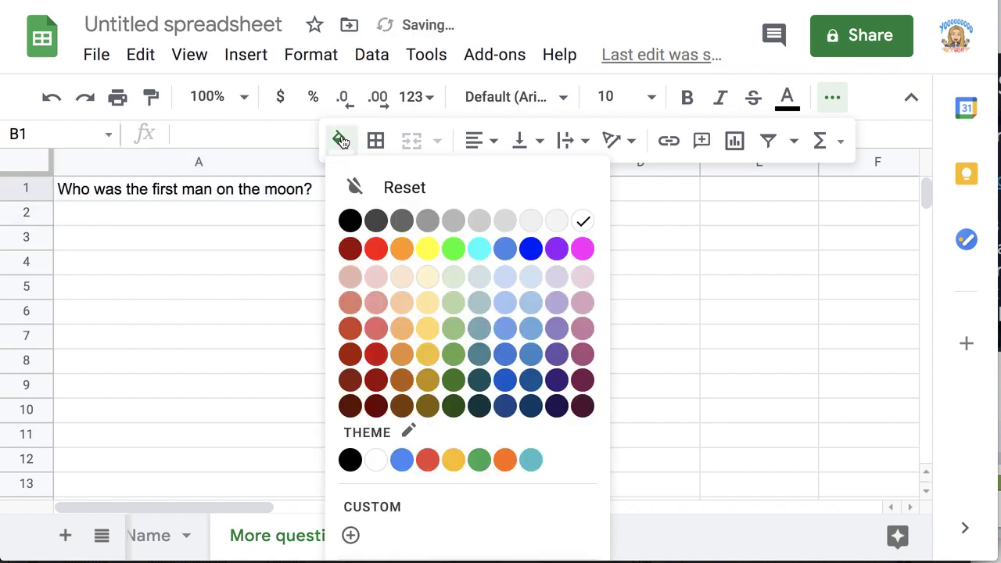
click(427, 280)
drag(465, 170, 592, 195)
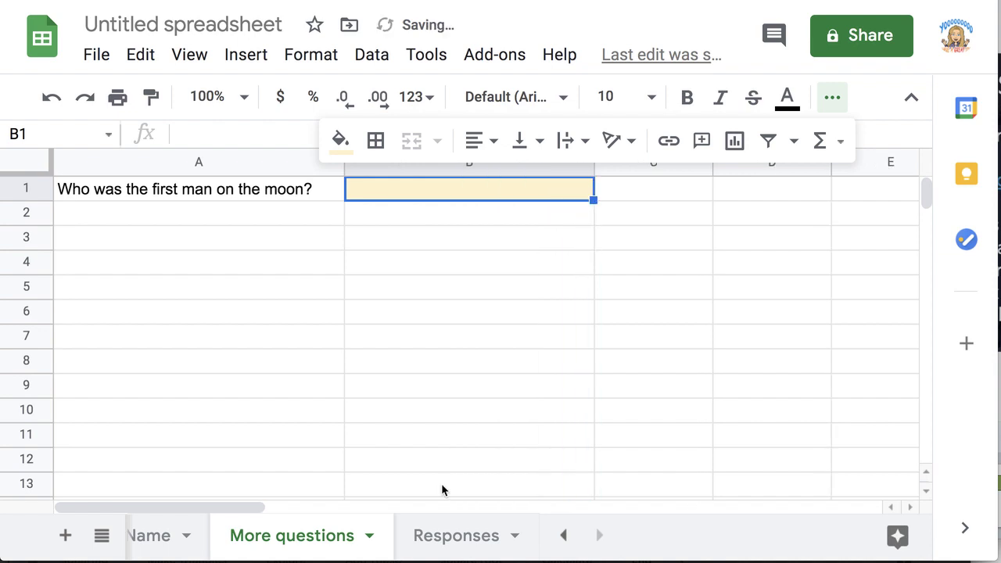
click(441, 537)
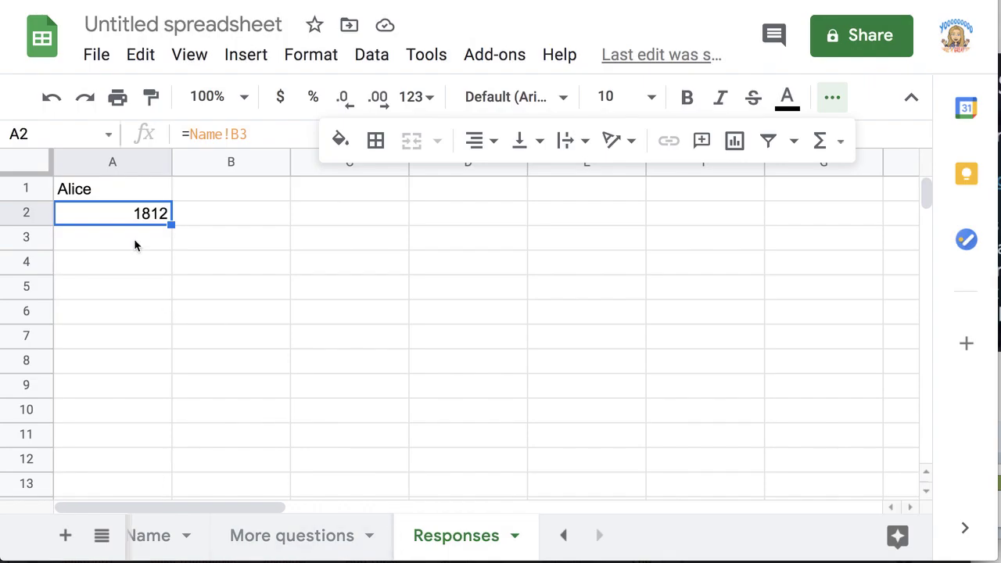
Enter a formula in Responses A3 referencing More questions cell B1.
click(134, 239)
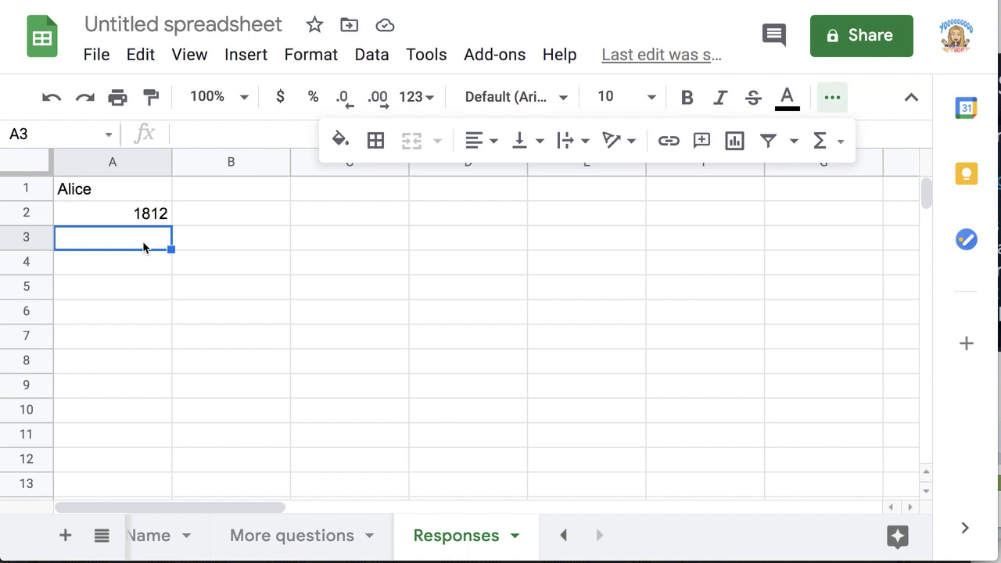
text(=)
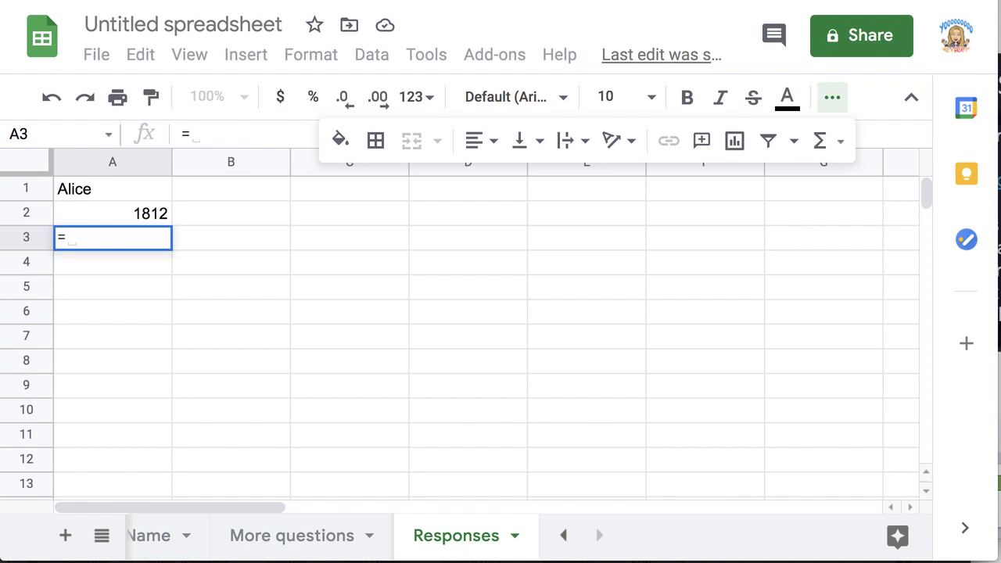
click(276, 551)
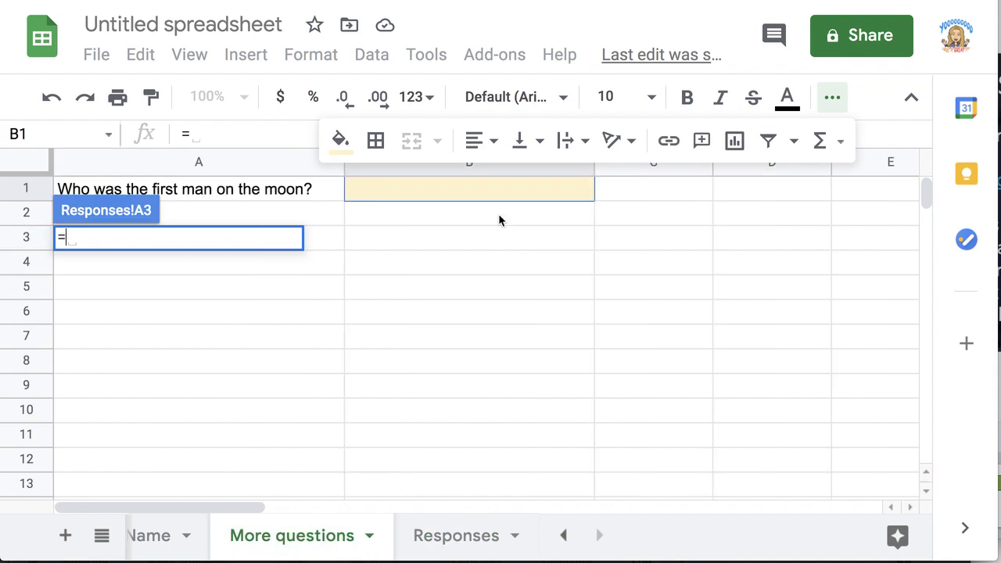
click(485, 197)
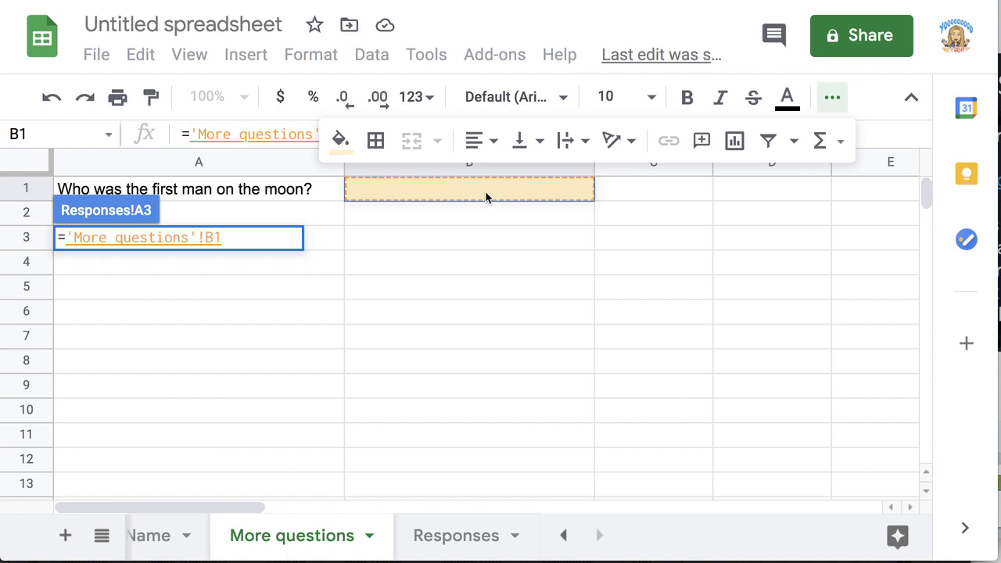
key(Return)
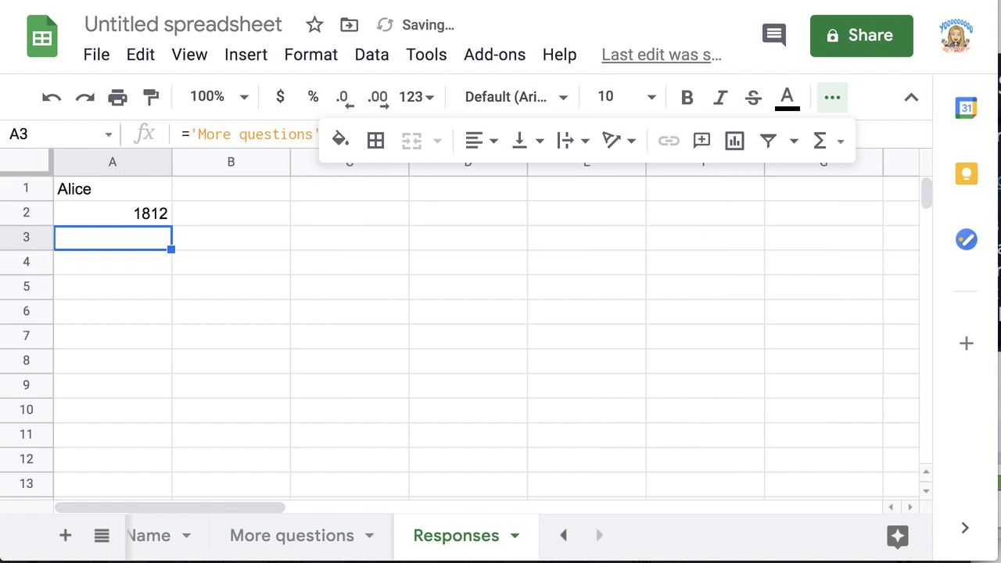
Type test answer IDK in More questions B1 and verify it in Responses.
click(286, 537)
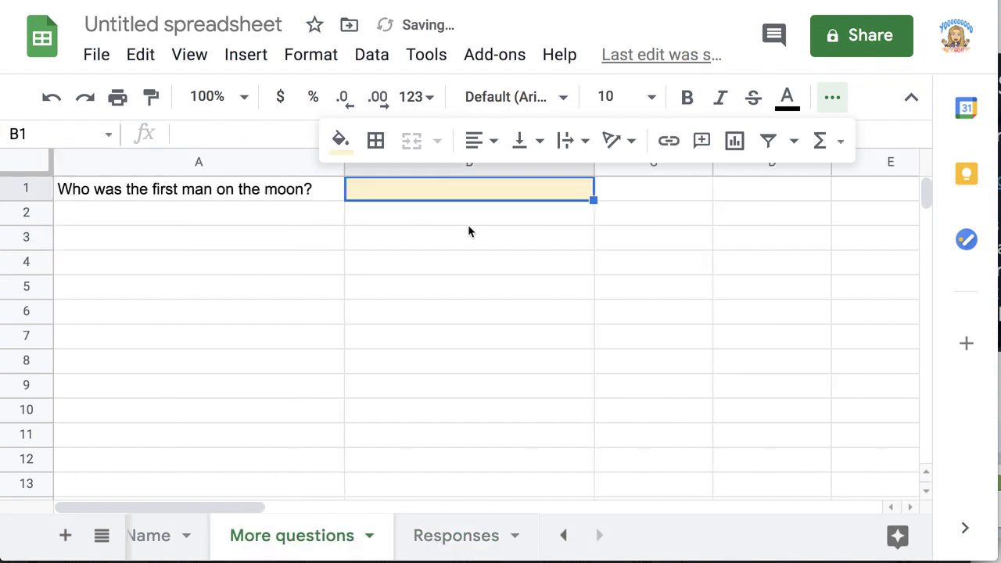
text(IDK)
key(Return)
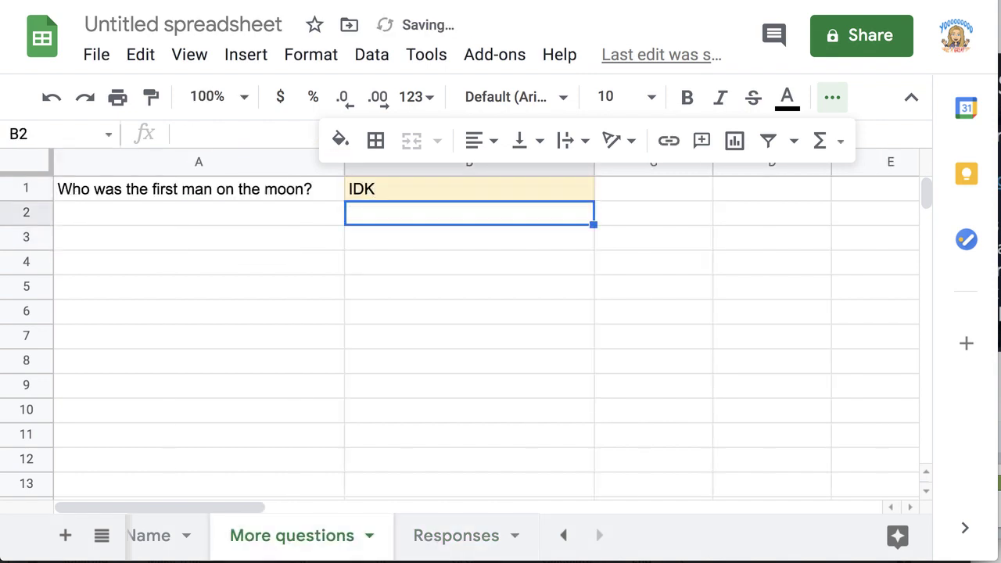
click(475, 545)
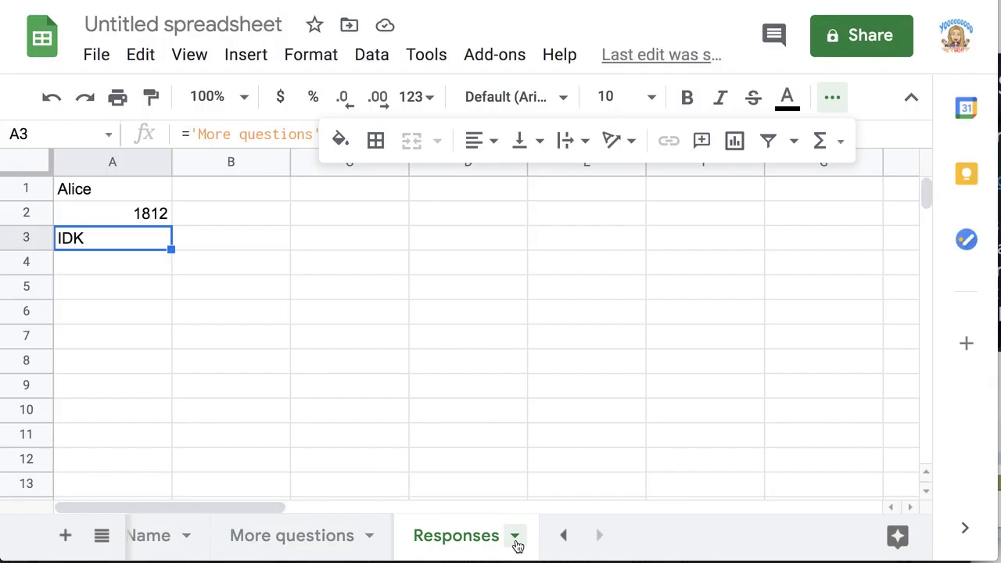
click(515, 540)
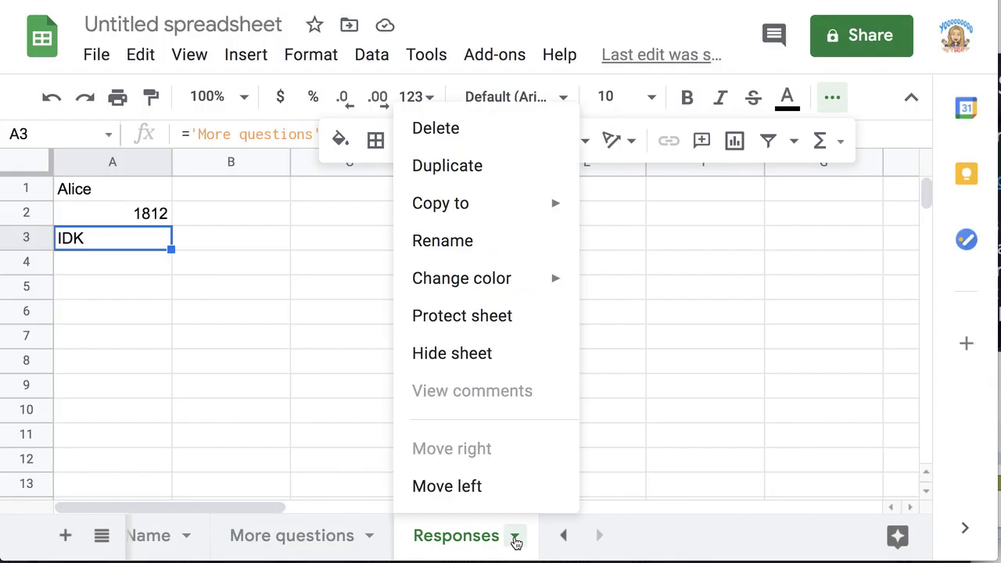
click(495, 361)
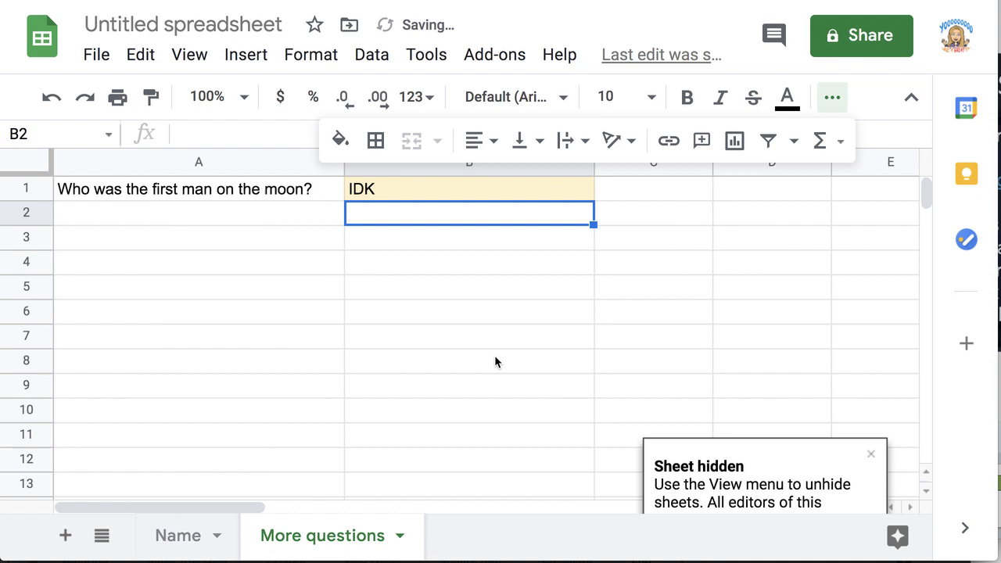
click(185, 536)
click(295, 549)
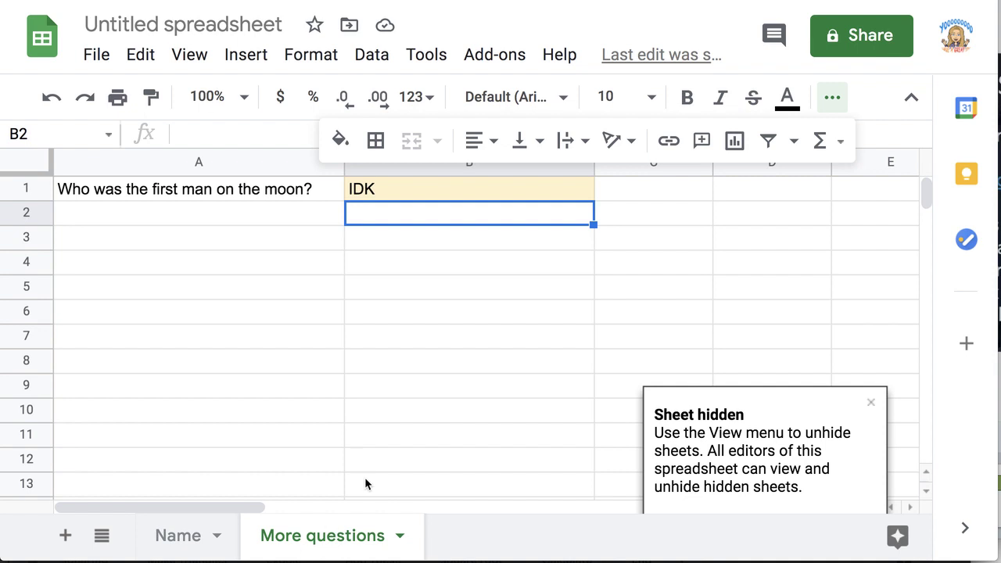
click(192, 56)
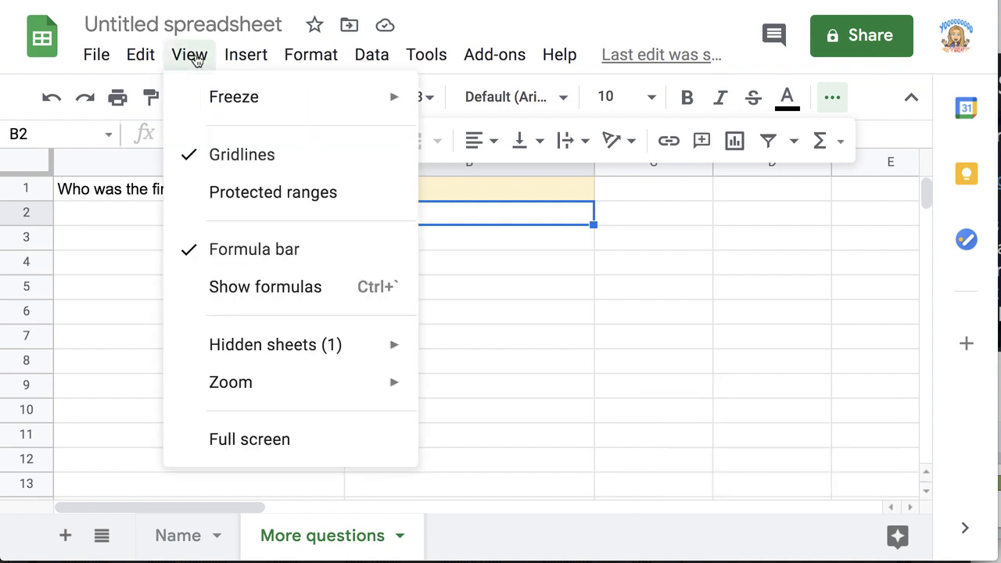
mouse_move(334, 351)
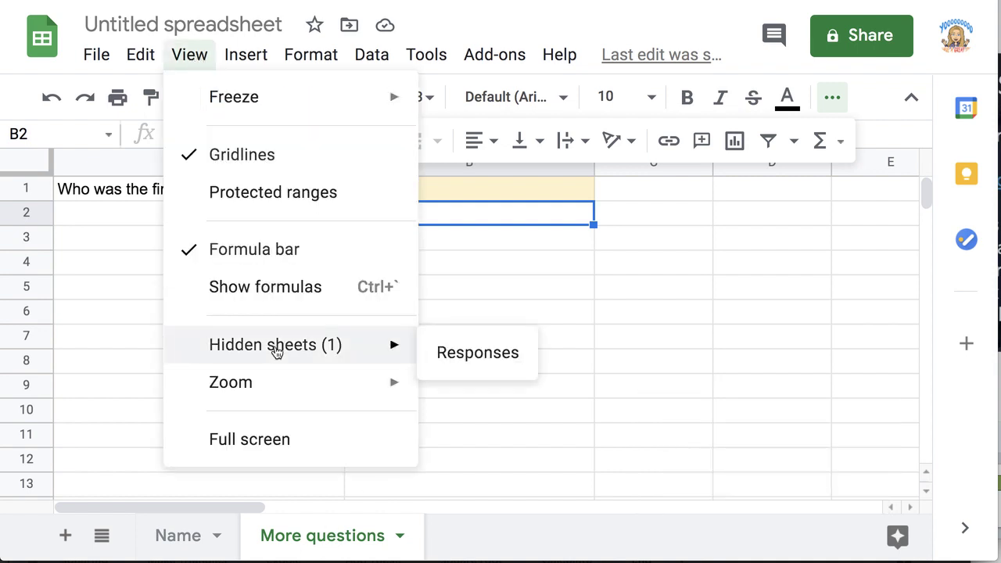
click(478, 354)
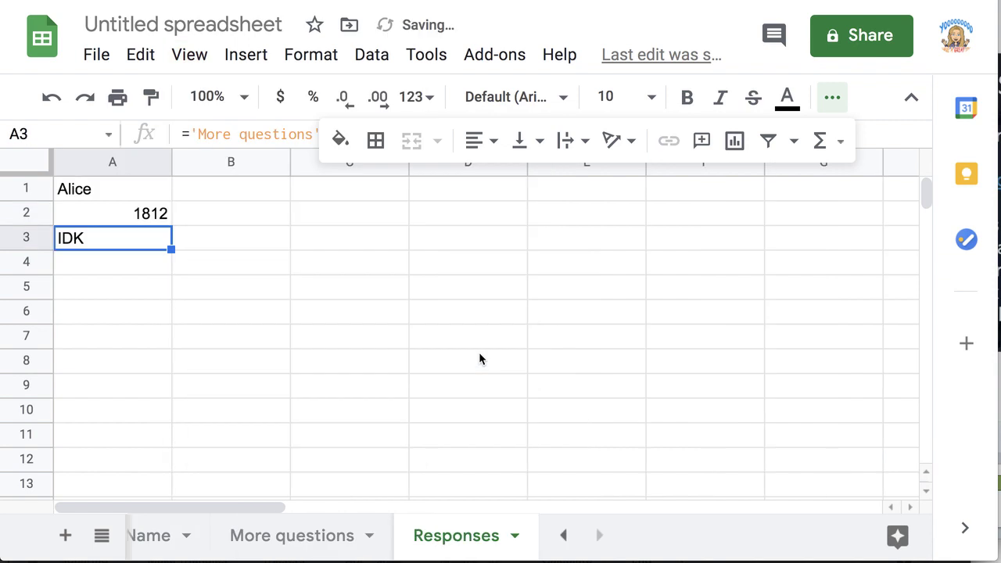